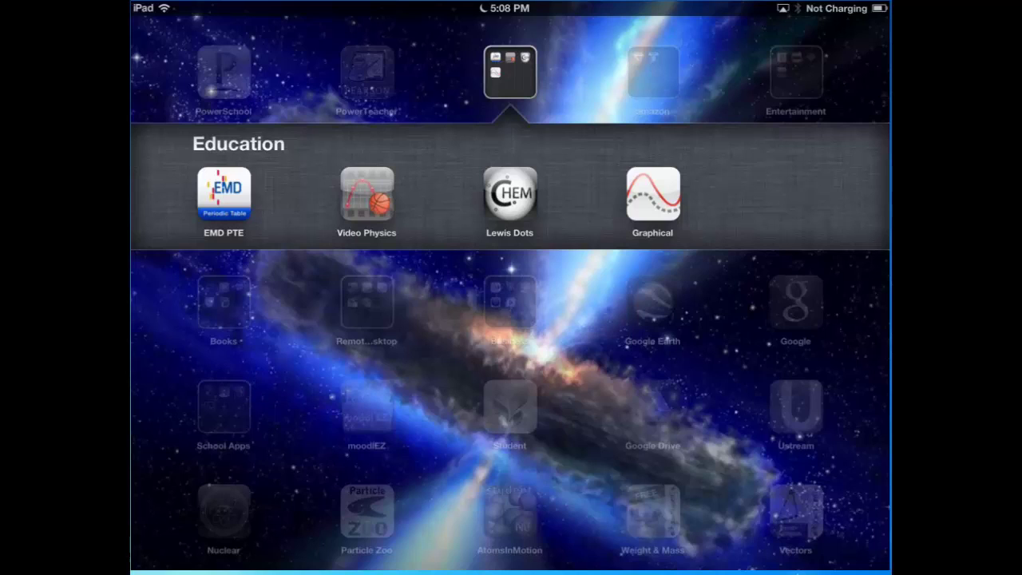
- Open Video Physics and add the classroom ball-throw clip from the Camera Roll to the video list
left_click(366, 193)
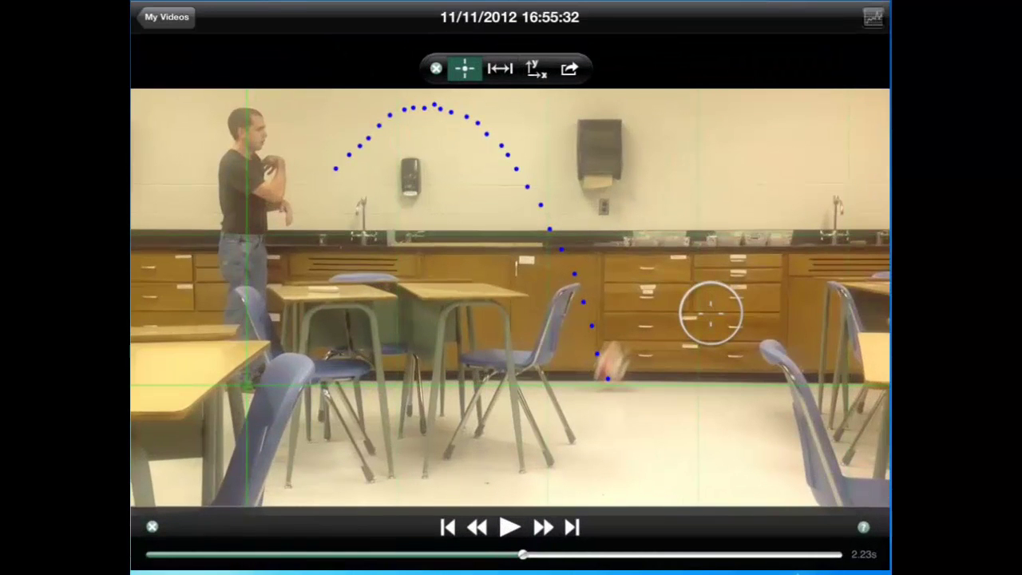
left_click(167, 16)
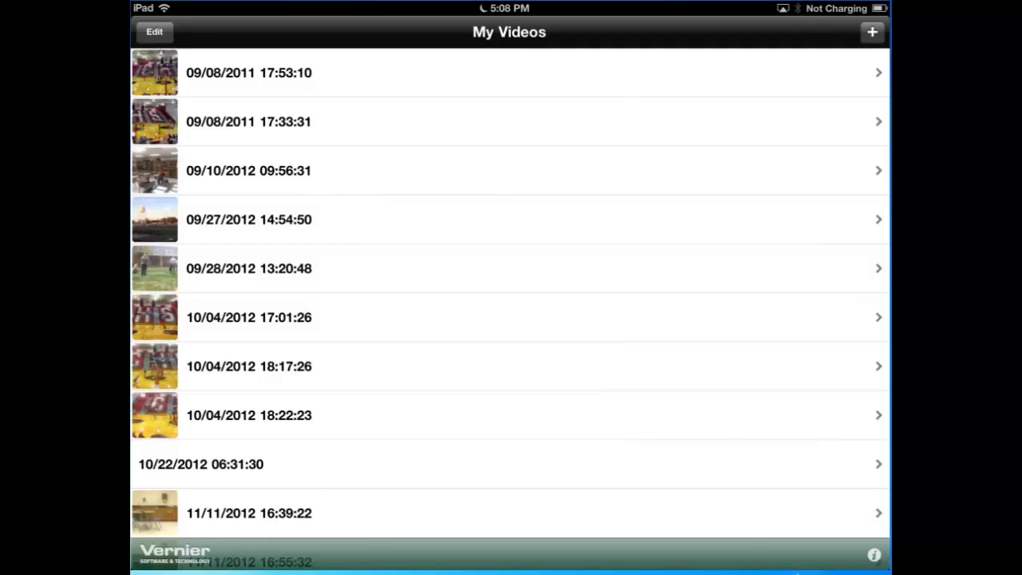
left_click(873, 34)
left_click(509, 260)
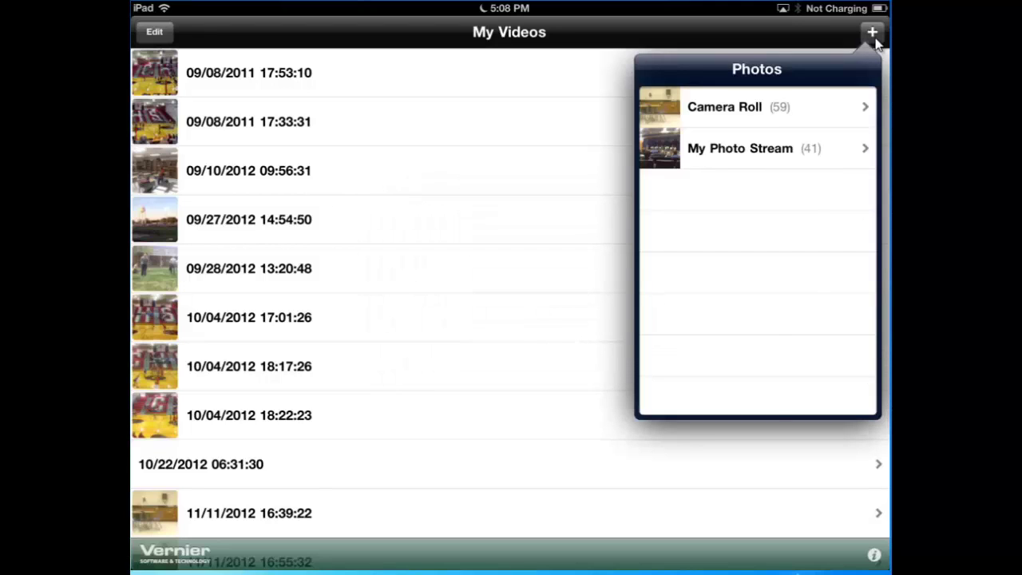
left_click(725, 106)
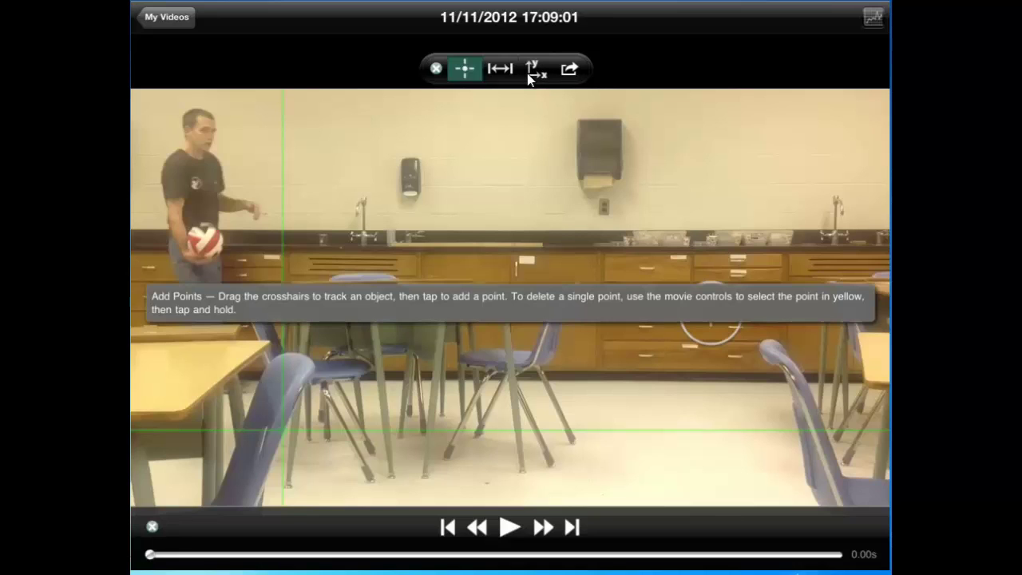
- Set the 1 m scale by placing its endpoints at the two ends of the stick lying on the counter
left_click(500, 69)
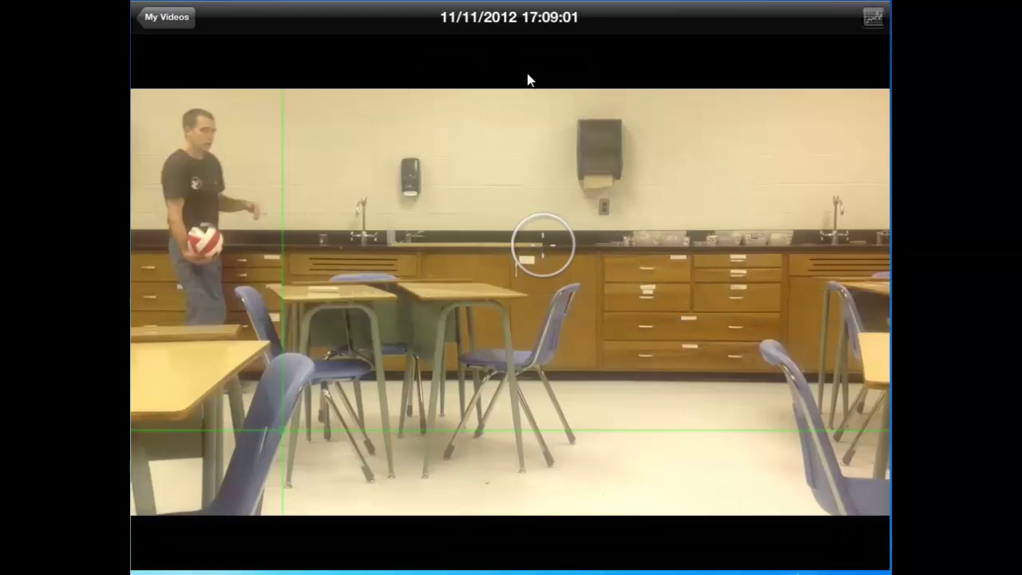
left_click(528, 78)
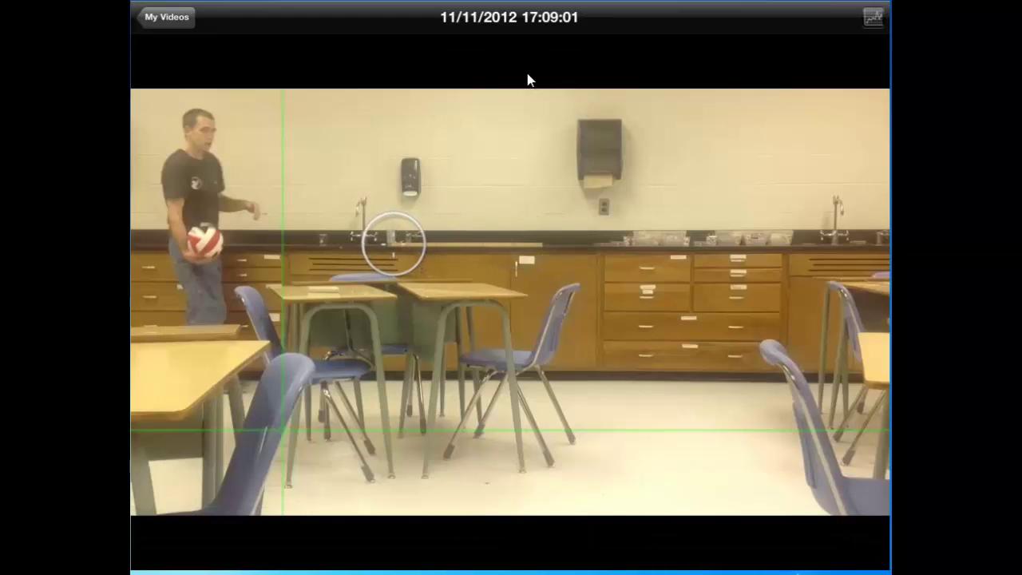
left_click(527, 80)
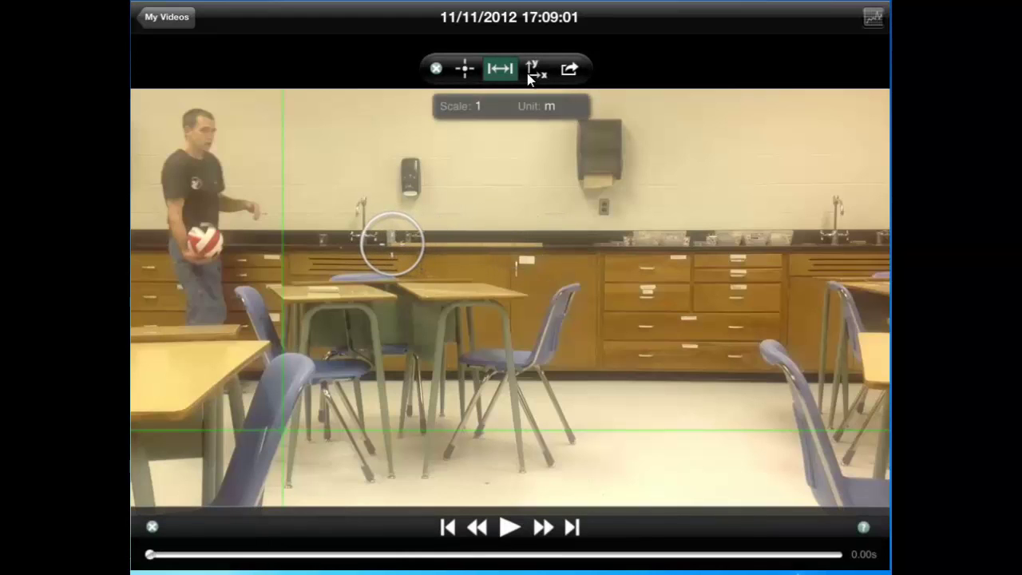
left_click(528, 78)
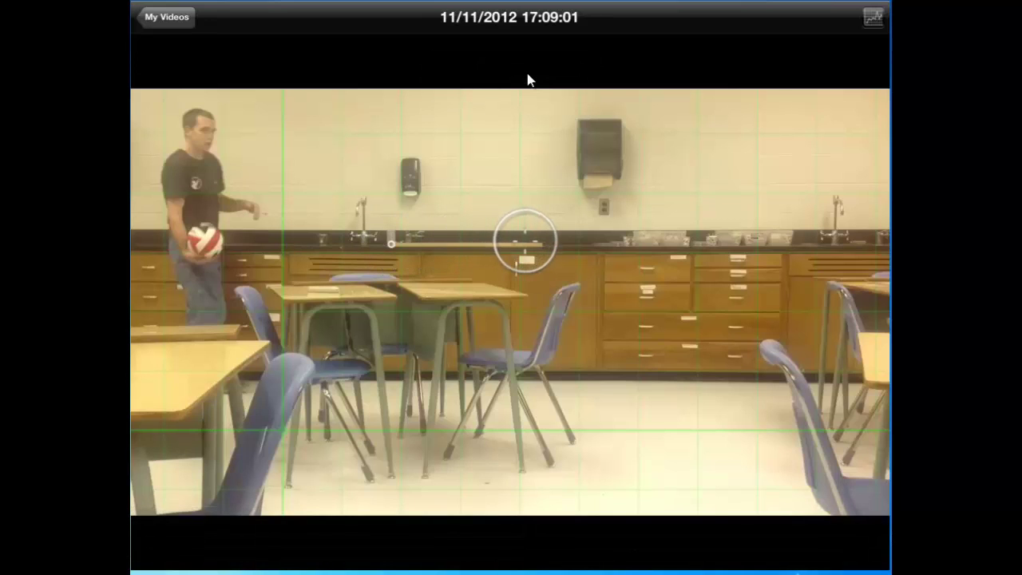
left_click(528, 78)
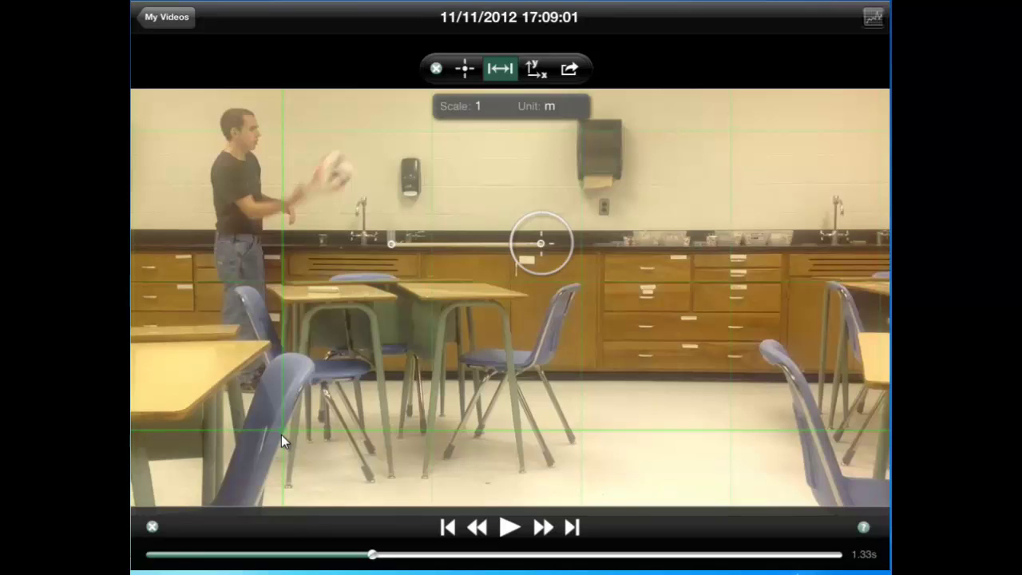
- Place the coordinate origin at floor level directly below the ball in the 1.33 s frame
left_click(535, 68)
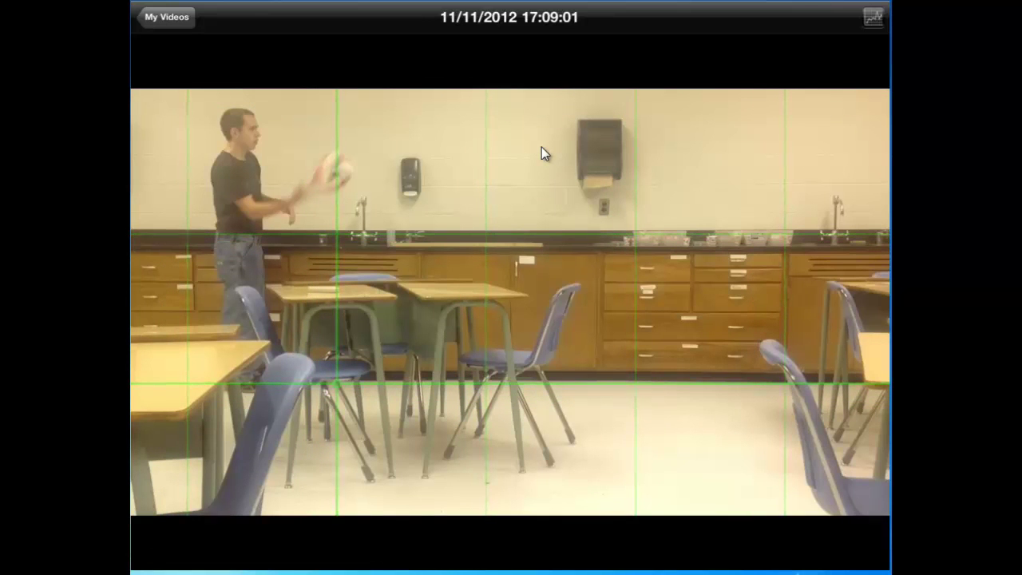
left_click(541, 147)
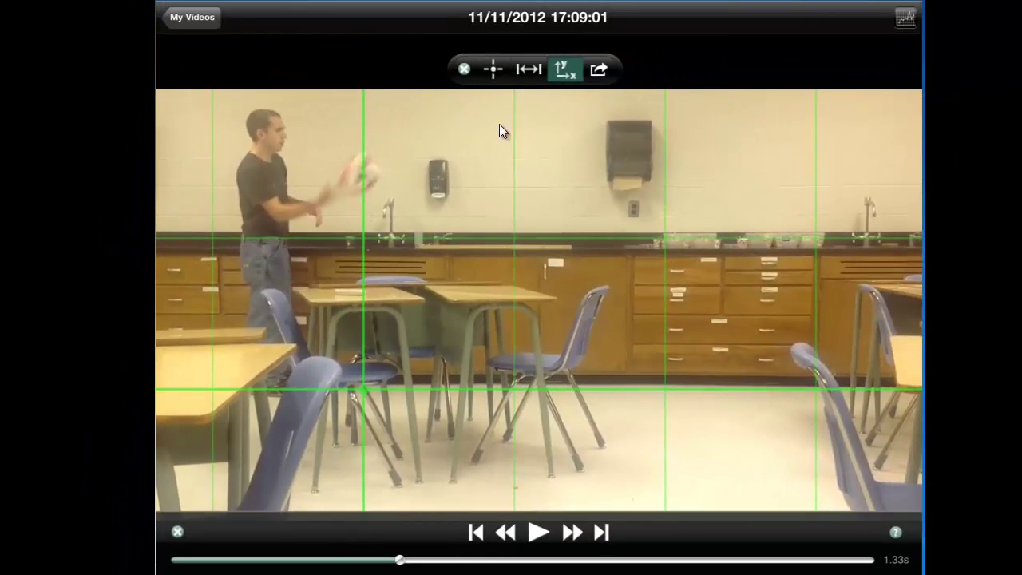
- Mark the ball's center frame by frame from the 1.33 s frame, over the top of its arc and down past the counter
left_click(491, 69)
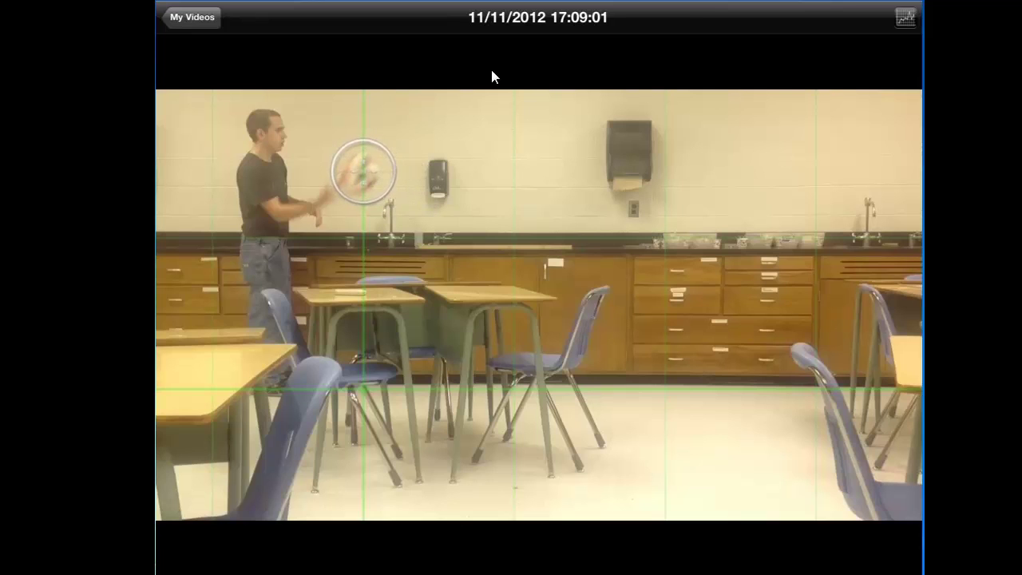
left_click(491, 70)
left_click(491, 69)
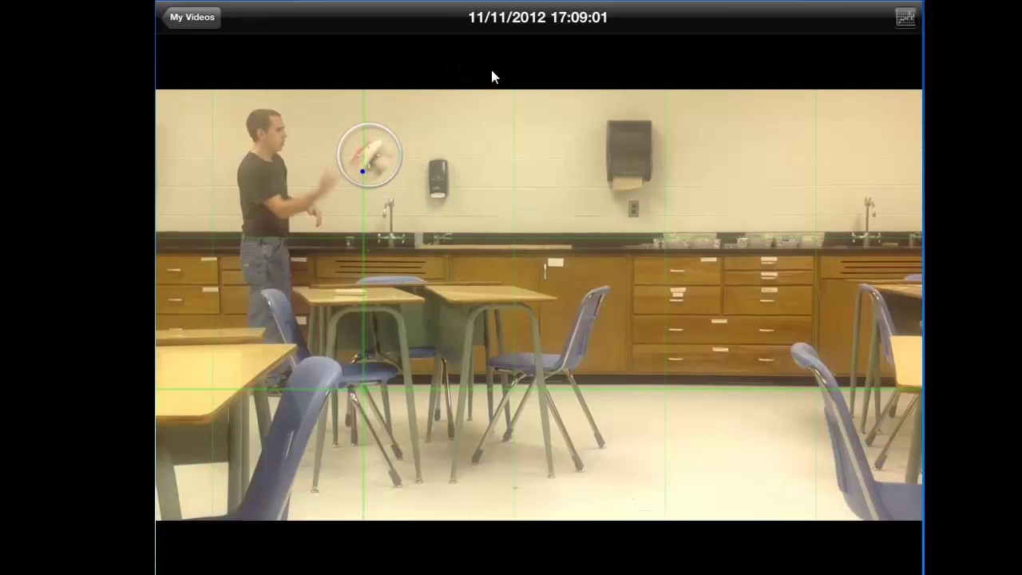
left_click(491, 70)
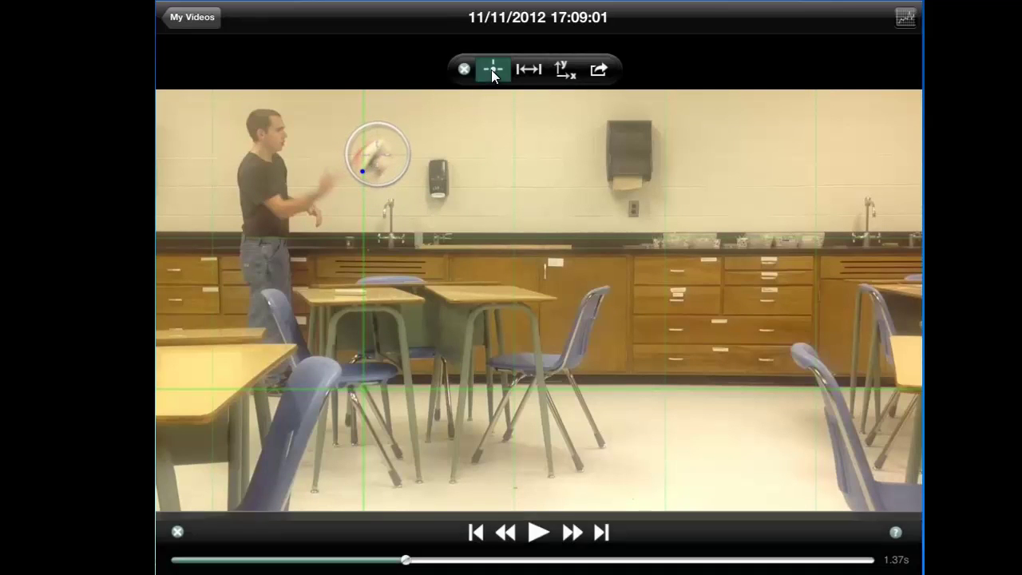
left_click(491, 70)
left_click(491, 69)
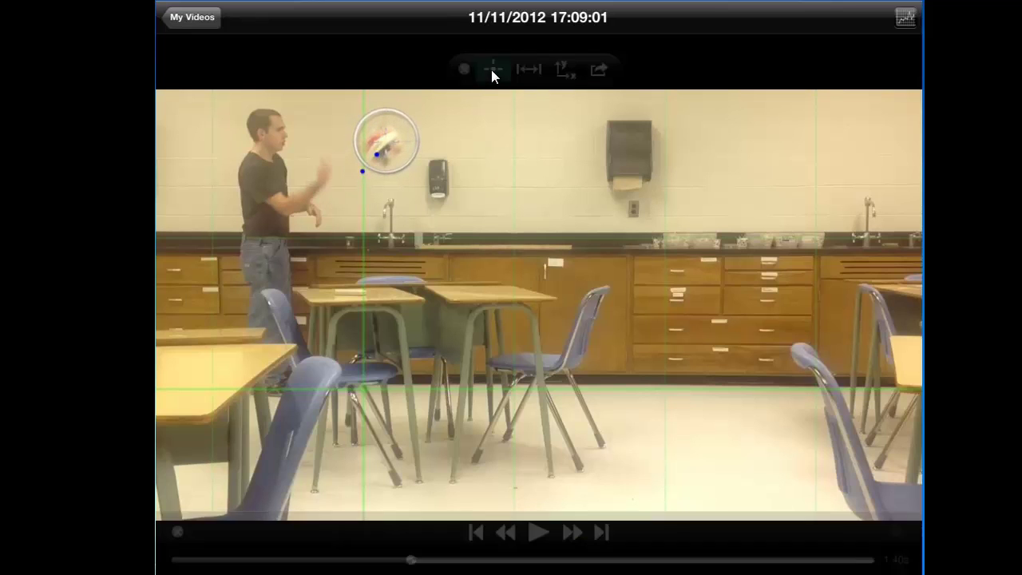
left_click(491, 69)
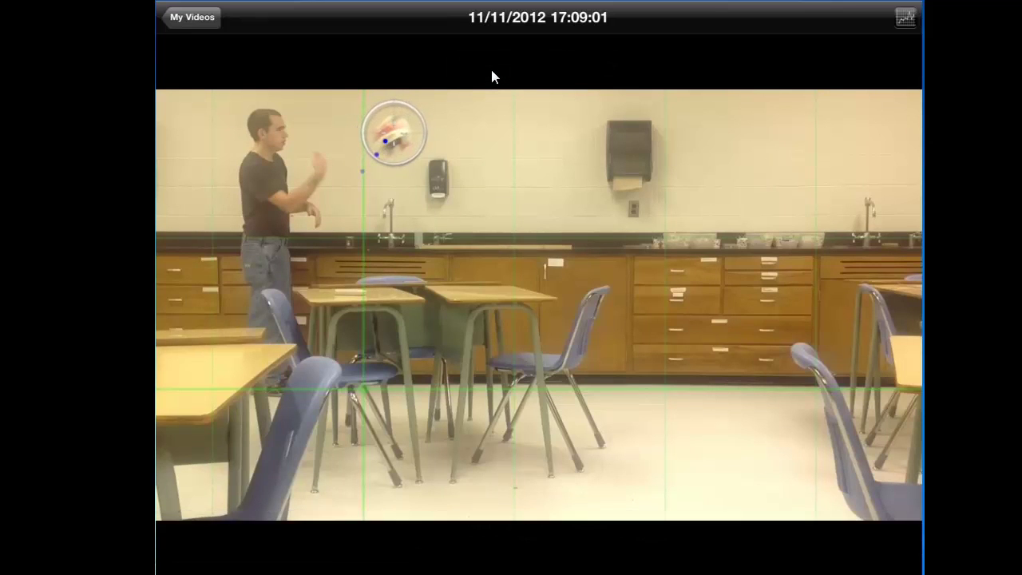
left_click(491, 69)
left_click(491, 70)
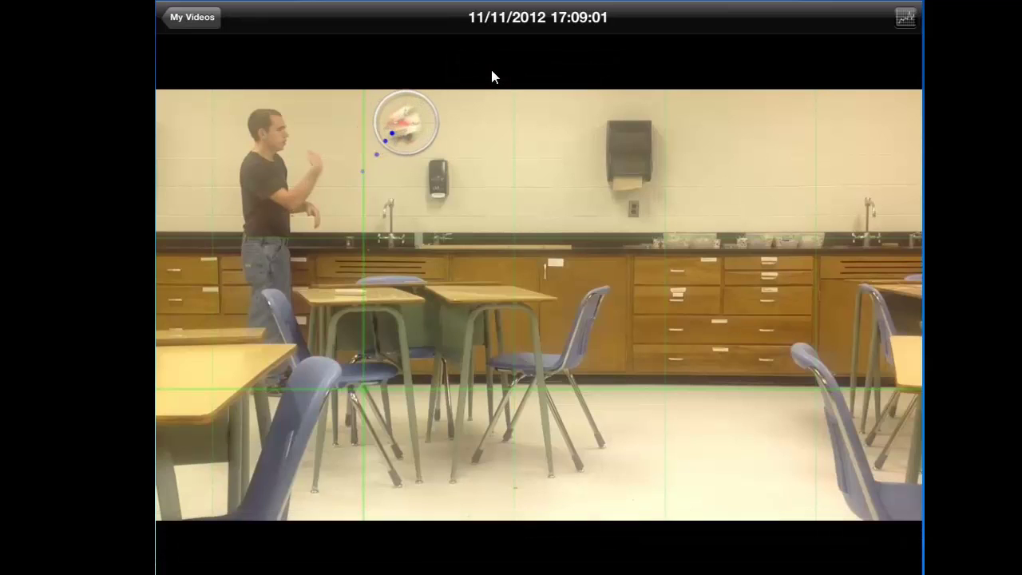
left_click(491, 70)
left_click(491, 69)
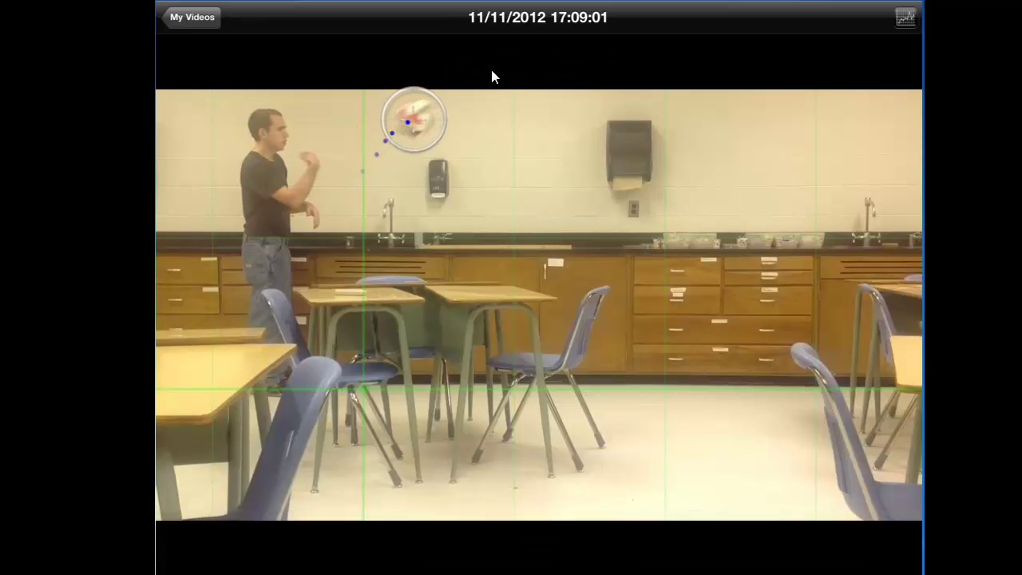
left_click(491, 69)
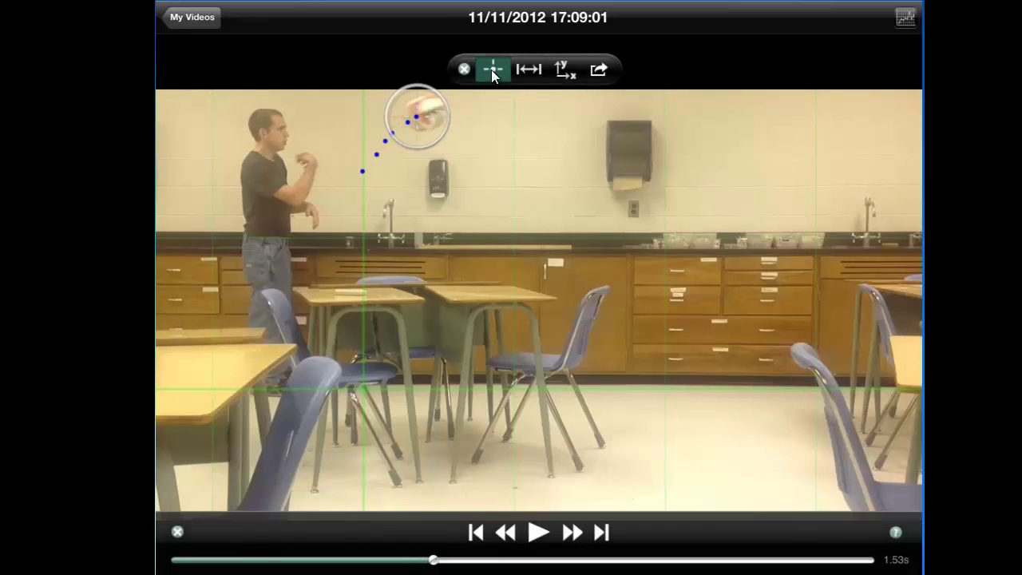
left_click(491, 69)
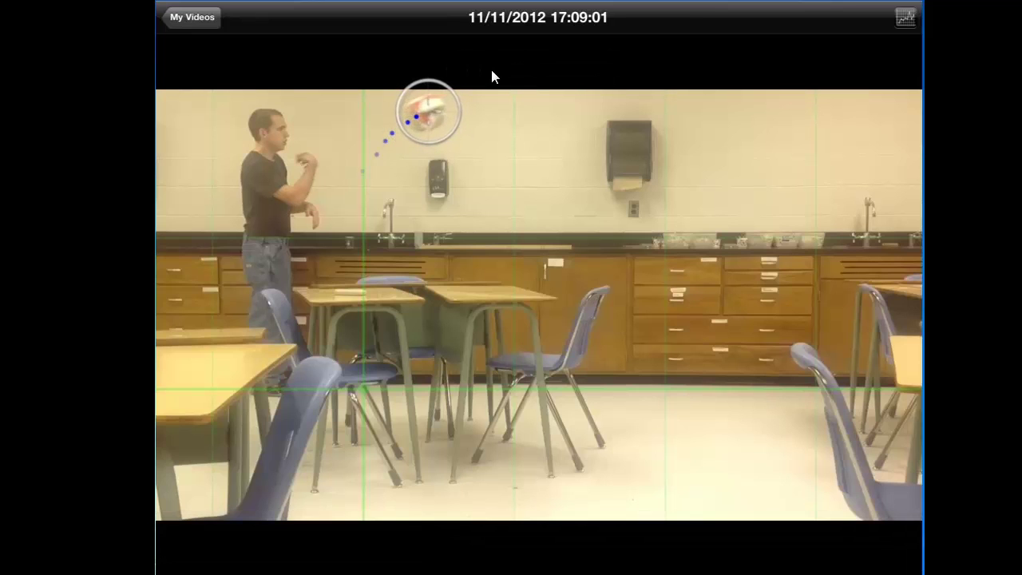
left_click(491, 70)
left_click(491, 70)
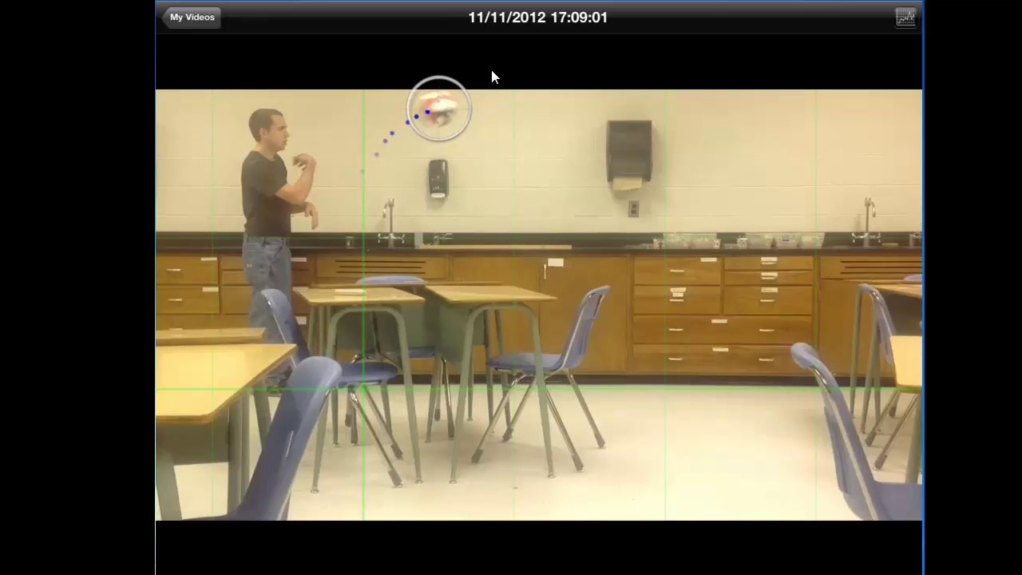
left_click(491, 70)
left_click(491, 70)
left_click(491, 73)
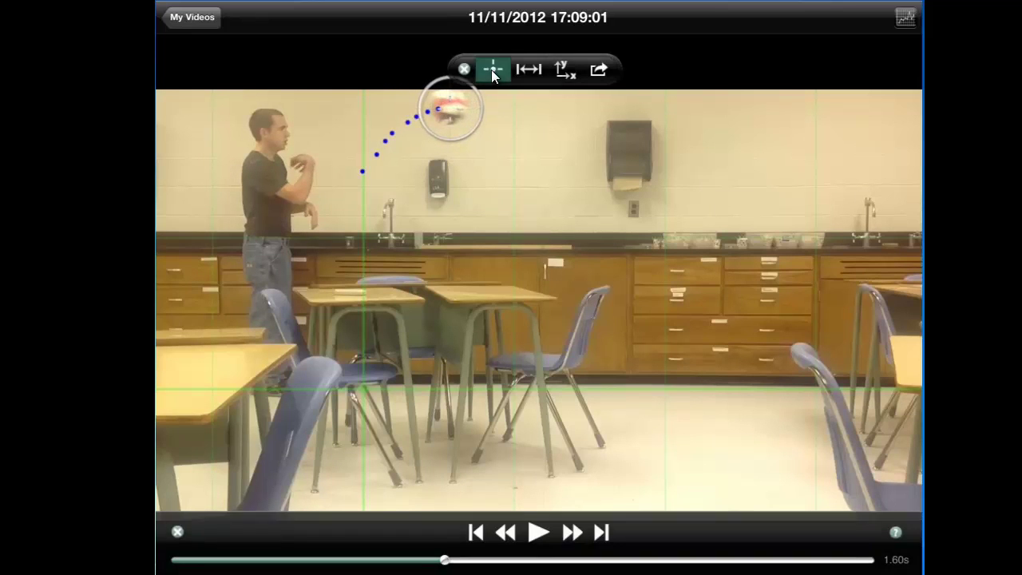
left_click(491, 70)
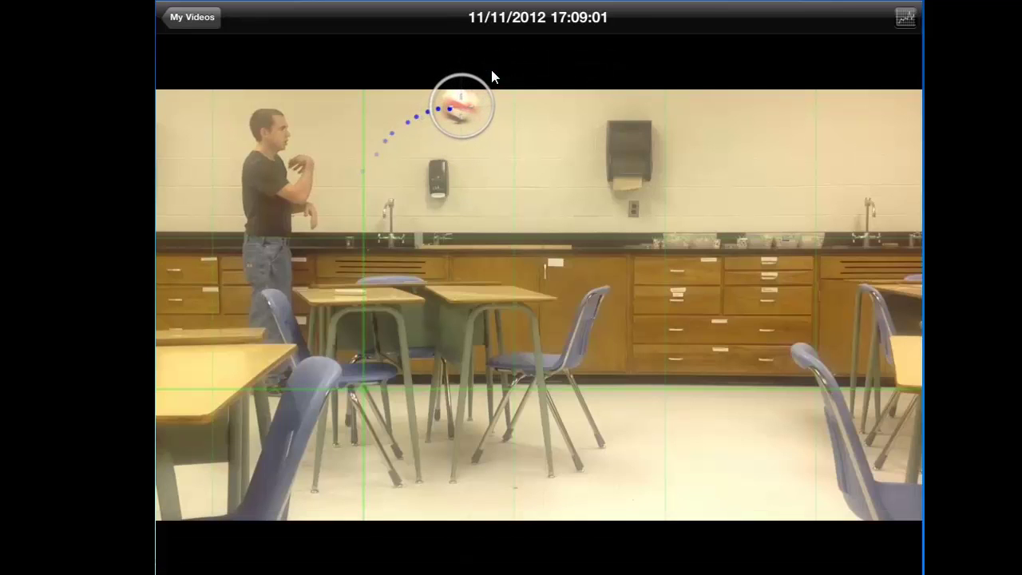
left_click(491, 69)
left_click(491, 69)
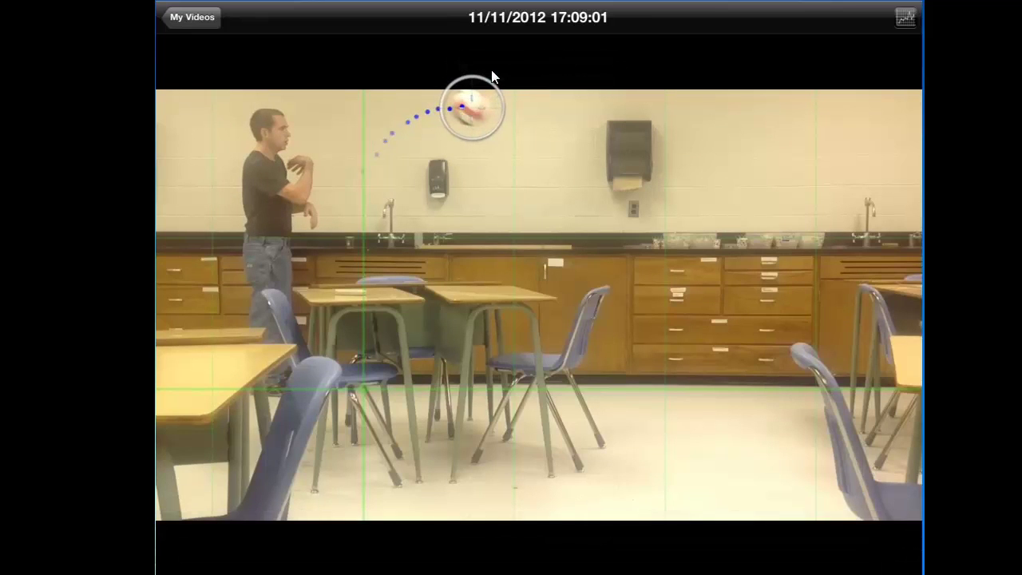
left_click(491, 69)
left_click(491, 70)
left_click(491, 69)
left_click(492, 69)
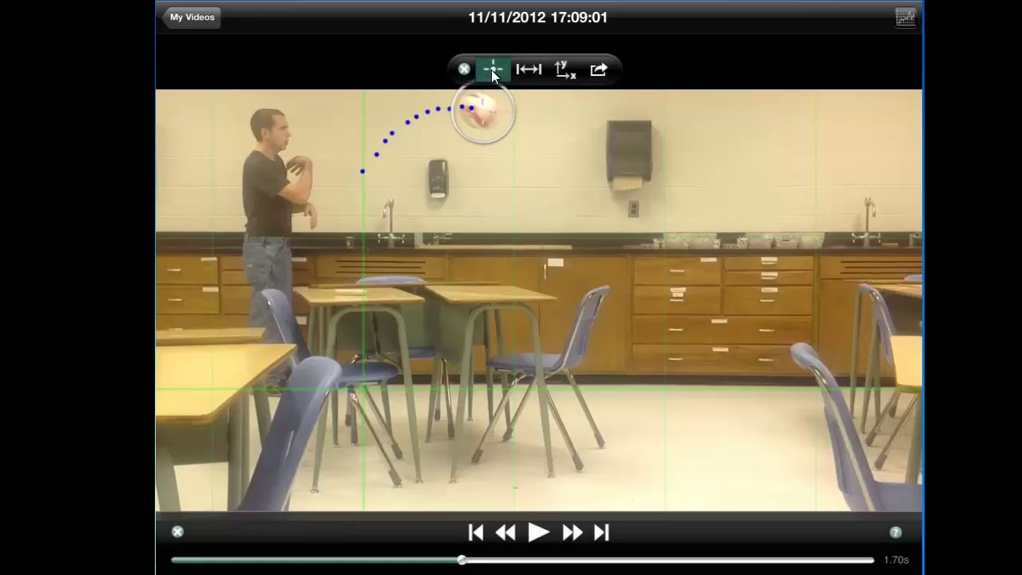
left_click(491, 70)
left_click(491, 69)
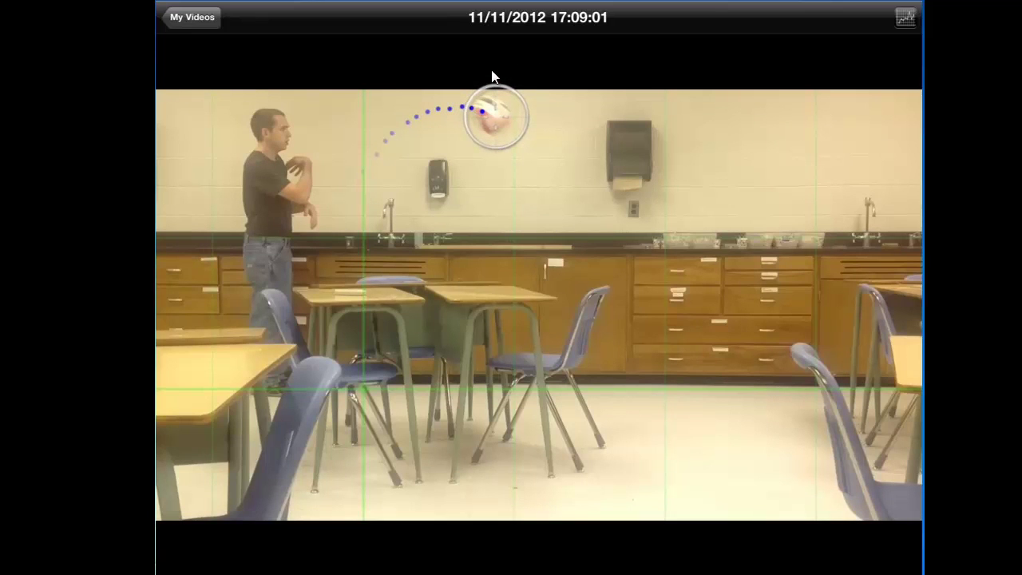
left_click(491, 70)
left_click(492, 73)
left_click(493, 73)
left_click(492, 73)
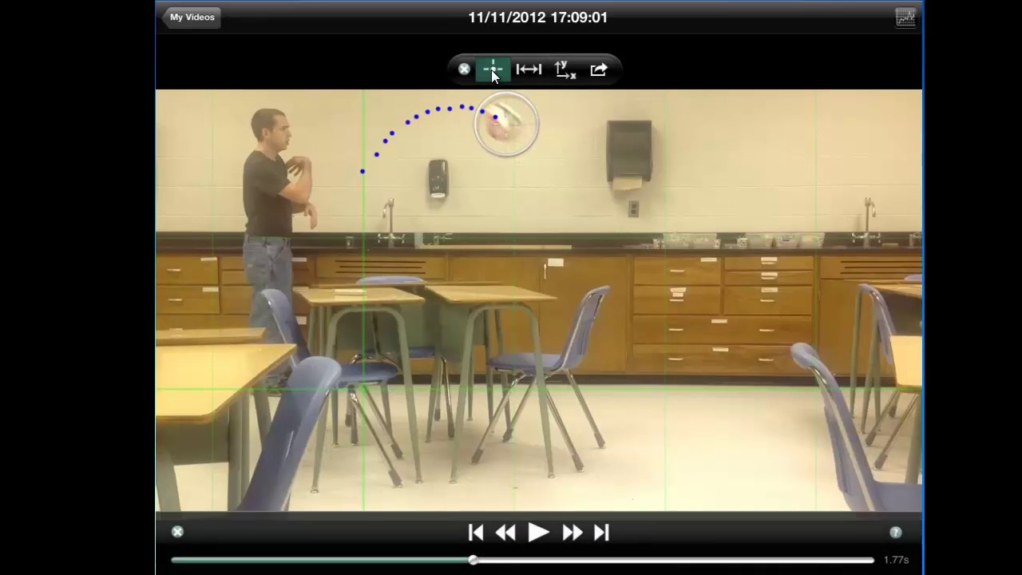
left_click(493, 72)
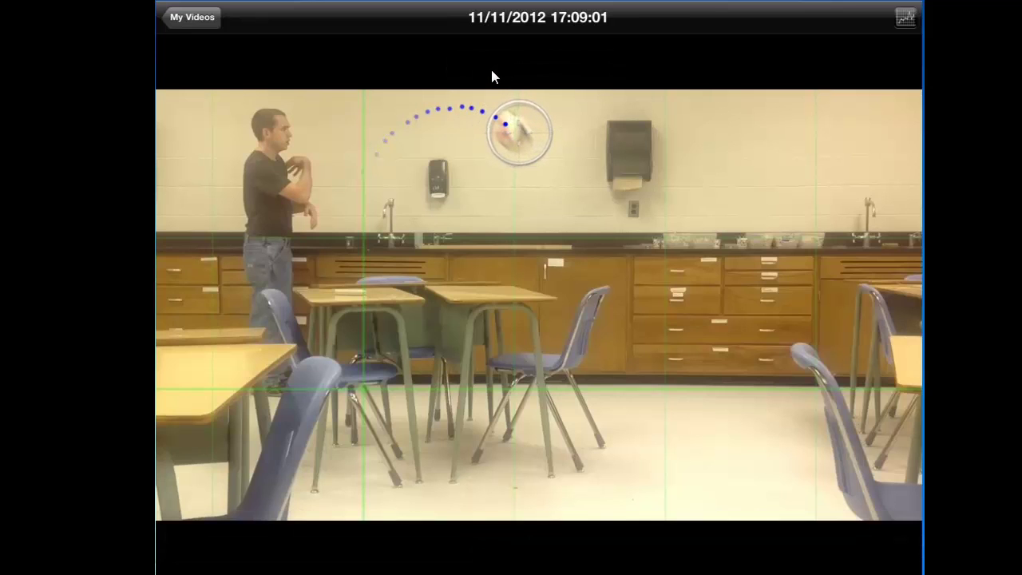
left_click(492, 72)
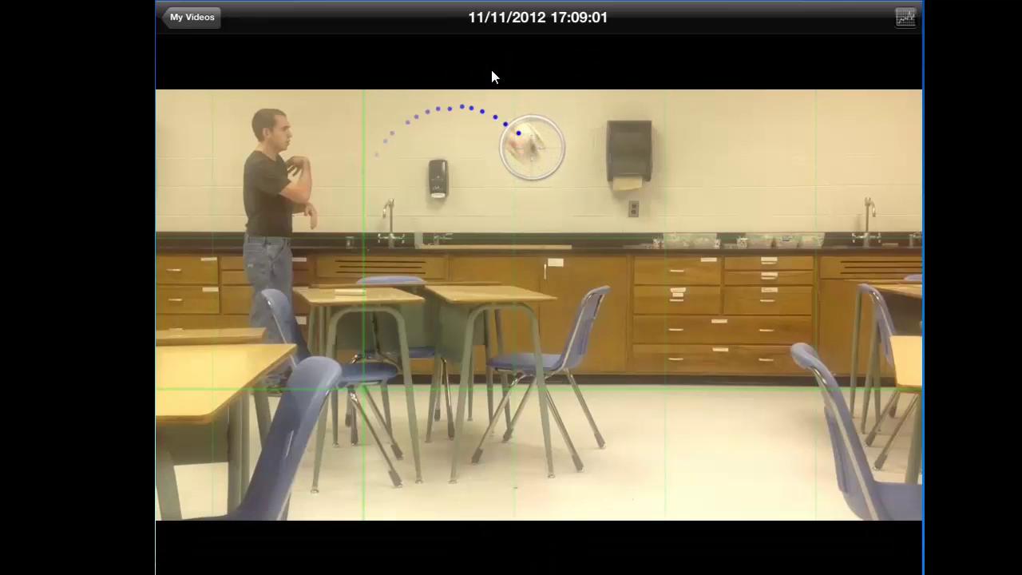
left_click(491, 77)
left_click(491, 76)
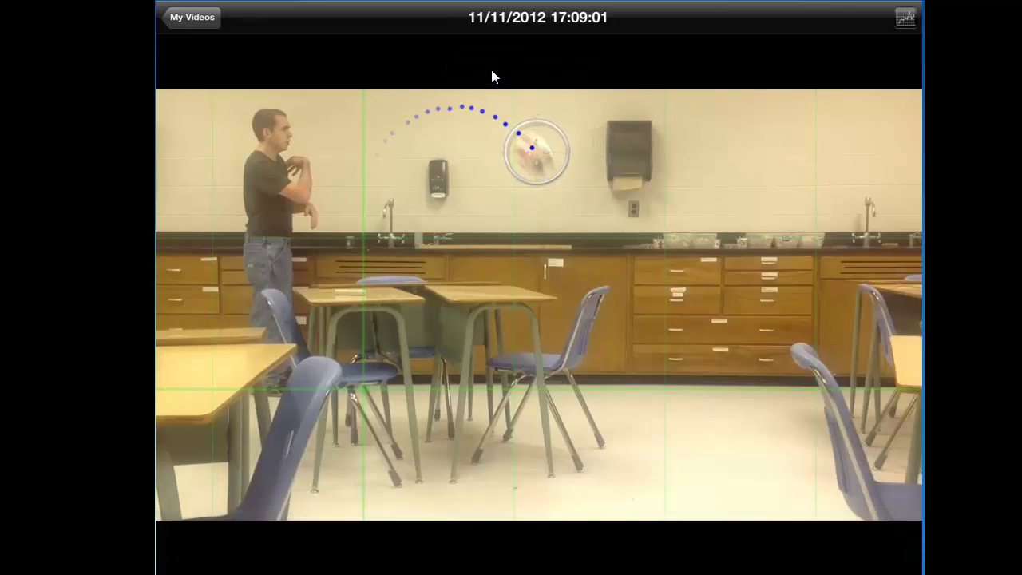
left_click(491, 72)
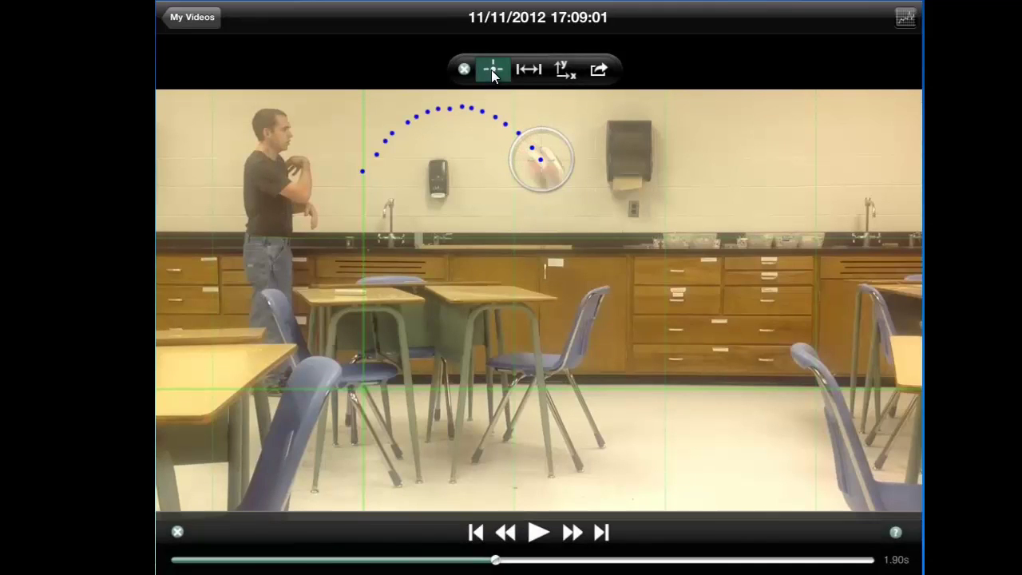
left_click(492, 71)
left_click(492, 72)
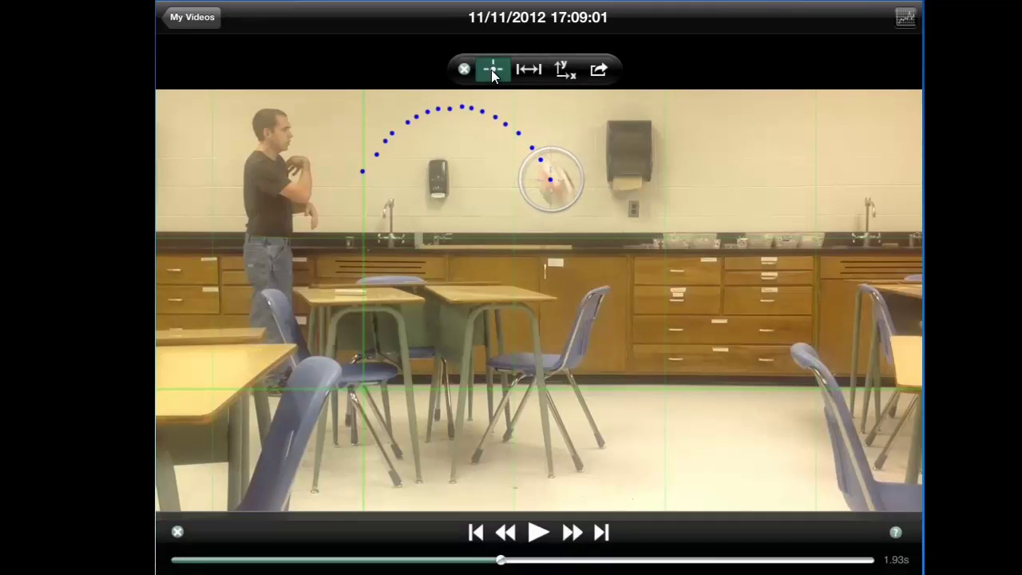
left_click(492, 72)
left_click(492, 72)
left_click(492, 72)
left_click(492, 70)
left_click(491, 69)
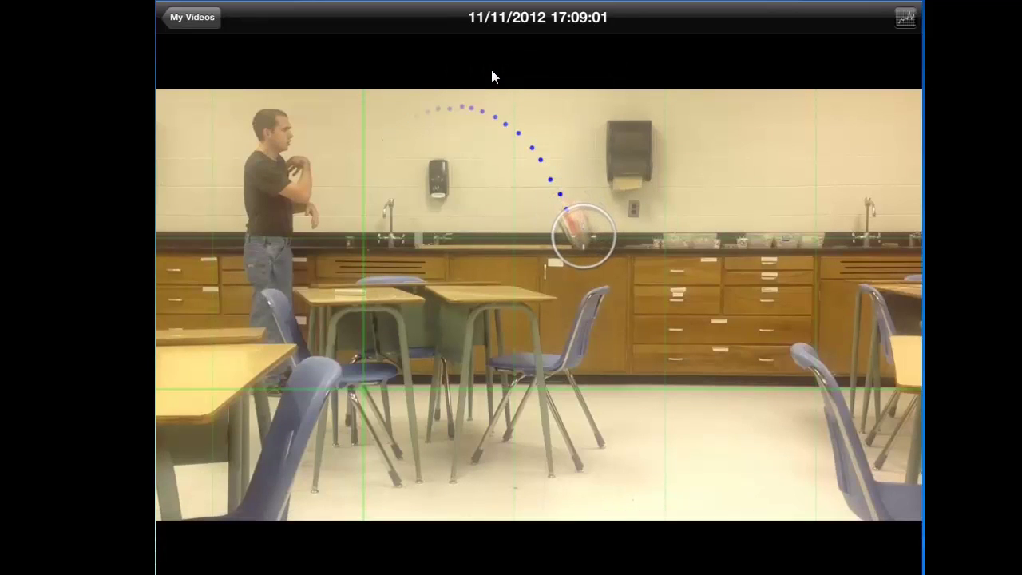
left_click(491, 69)
left_click(491, 70)
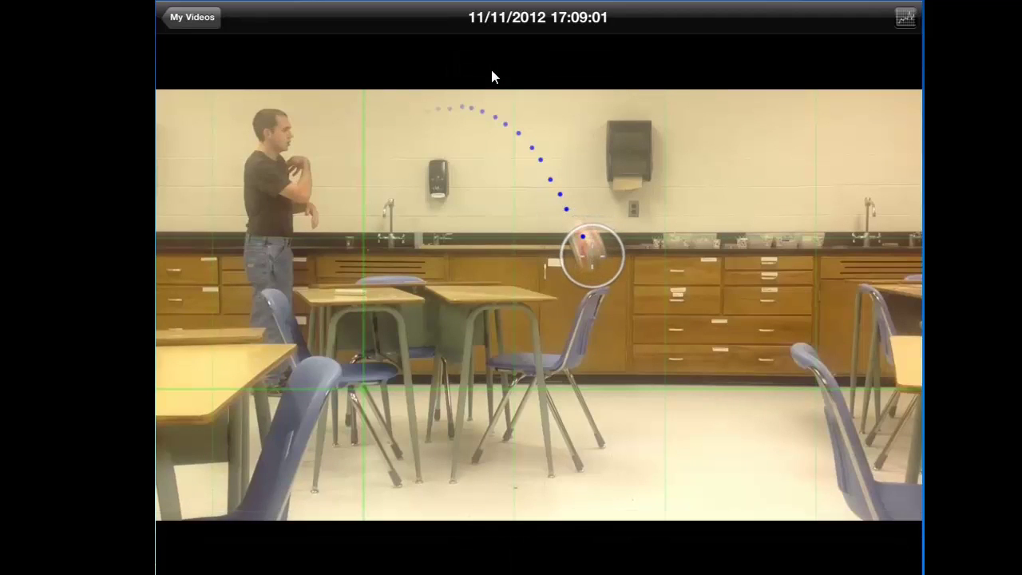
left_click(491, 69)
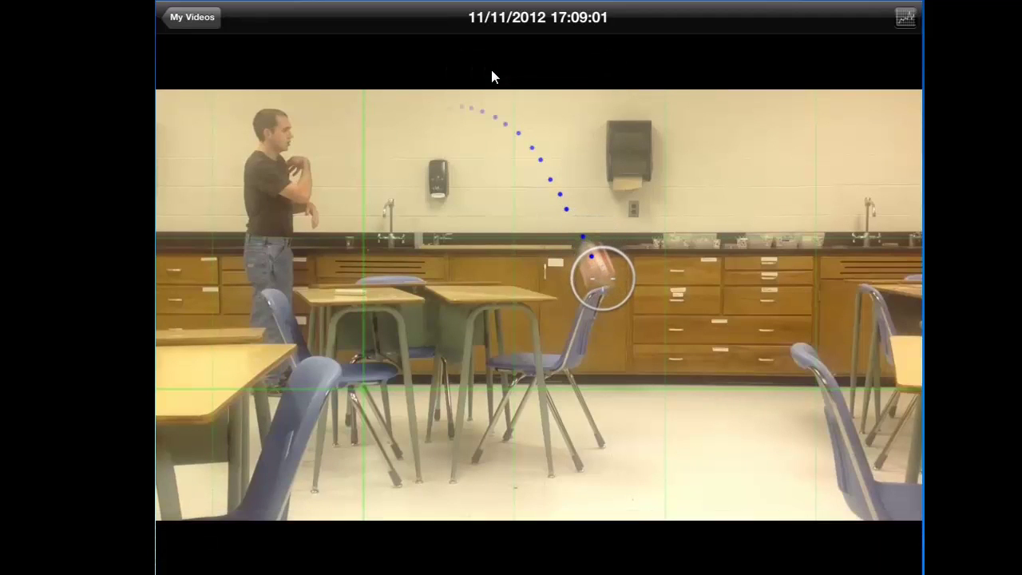
- Mark the ball's center in the remaining frames until it reaches the floor in the 2.20 s frame
left_click(491, 69)
left_click(492, 70)
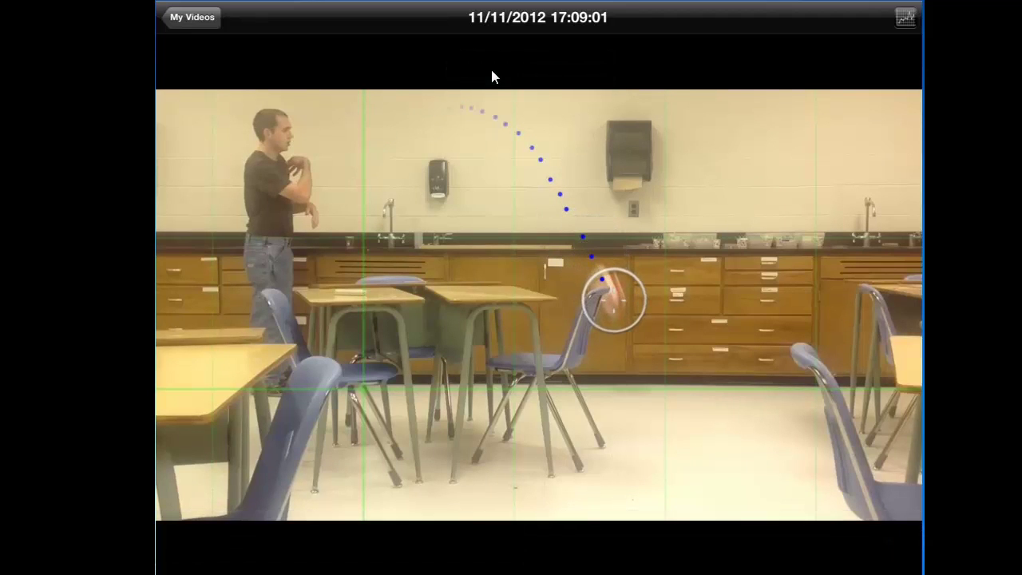
left_click(491, 76)
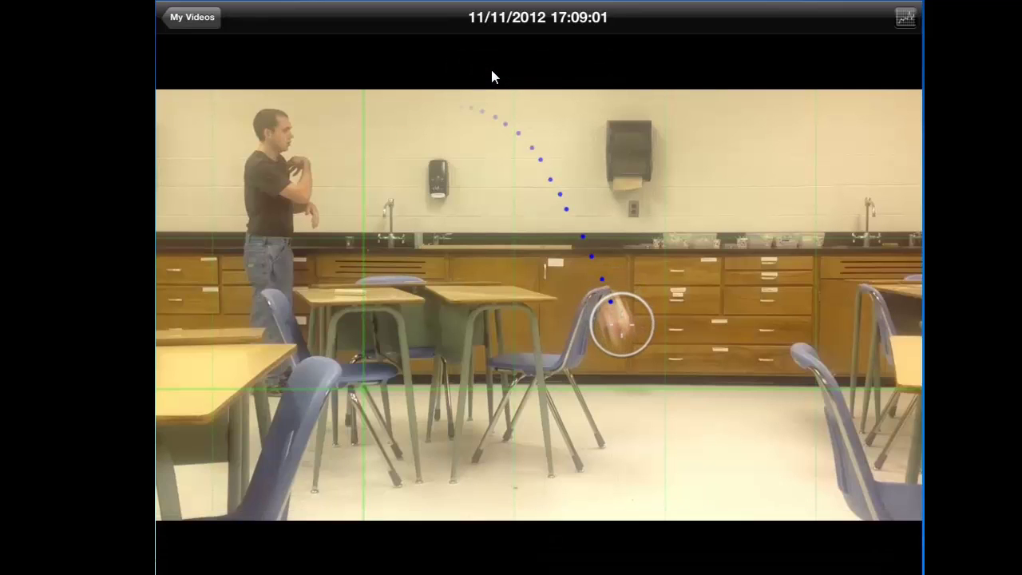
left_click(491, 77)
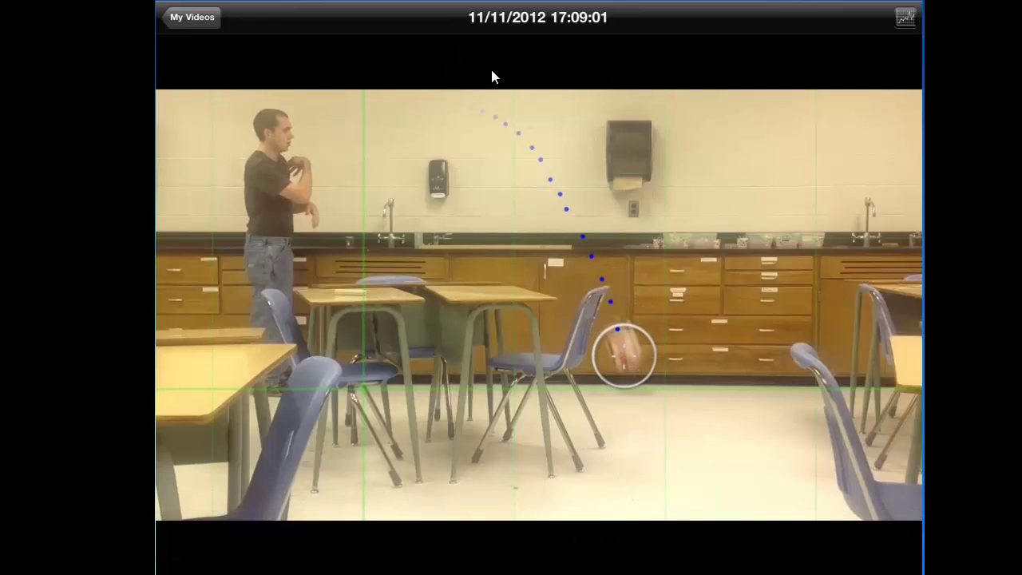
left_click(491, 77)
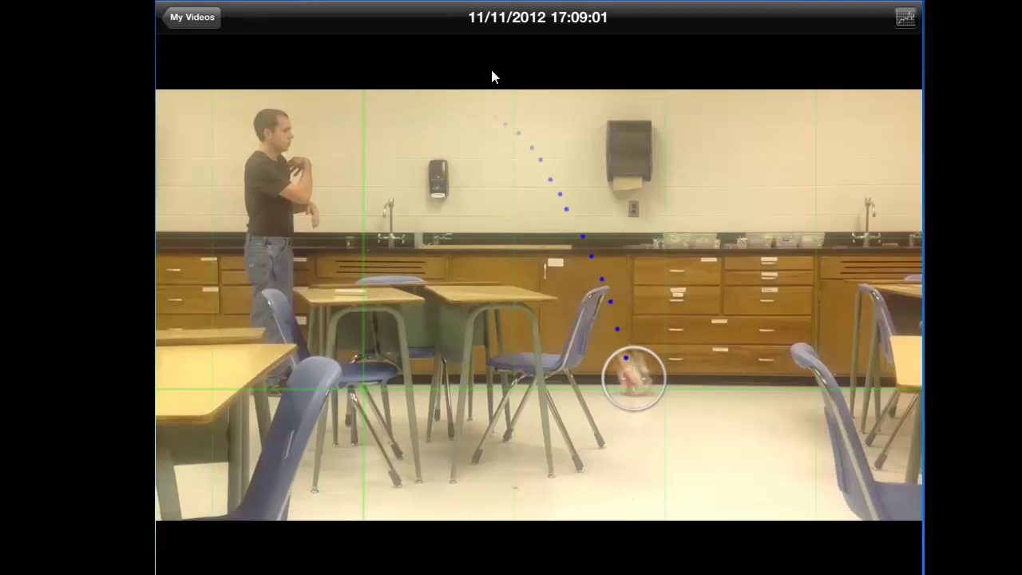
left_click(491, 76)
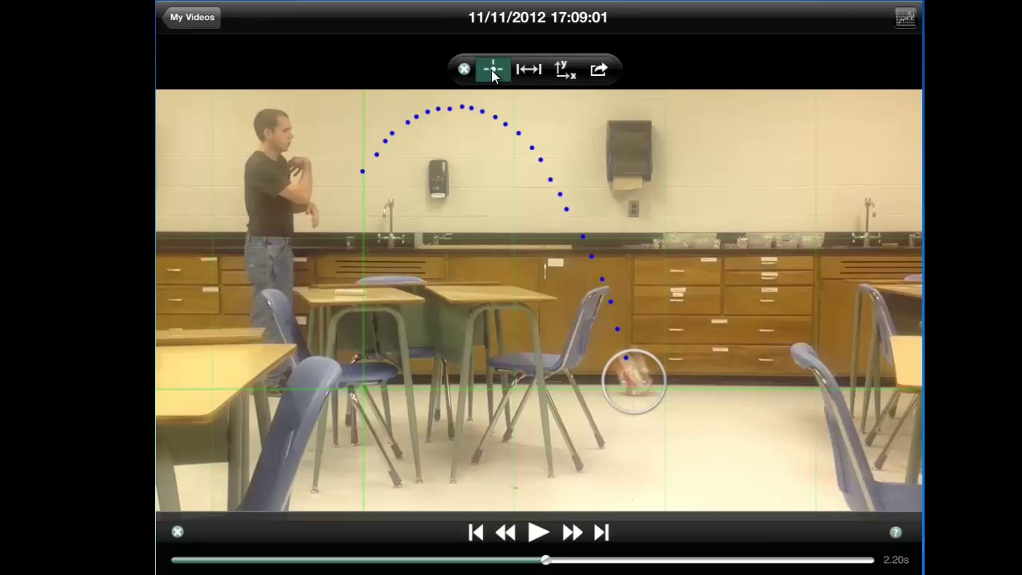
- Review the position and velocity graphs of the tracked ball and return to the video
left_click(911, 18)
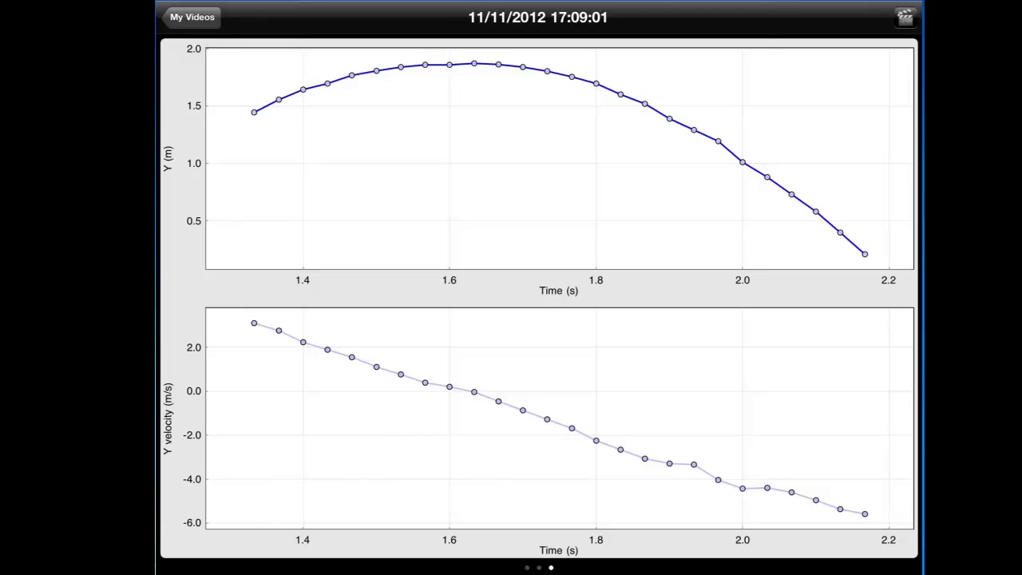
left_click(901, 22)
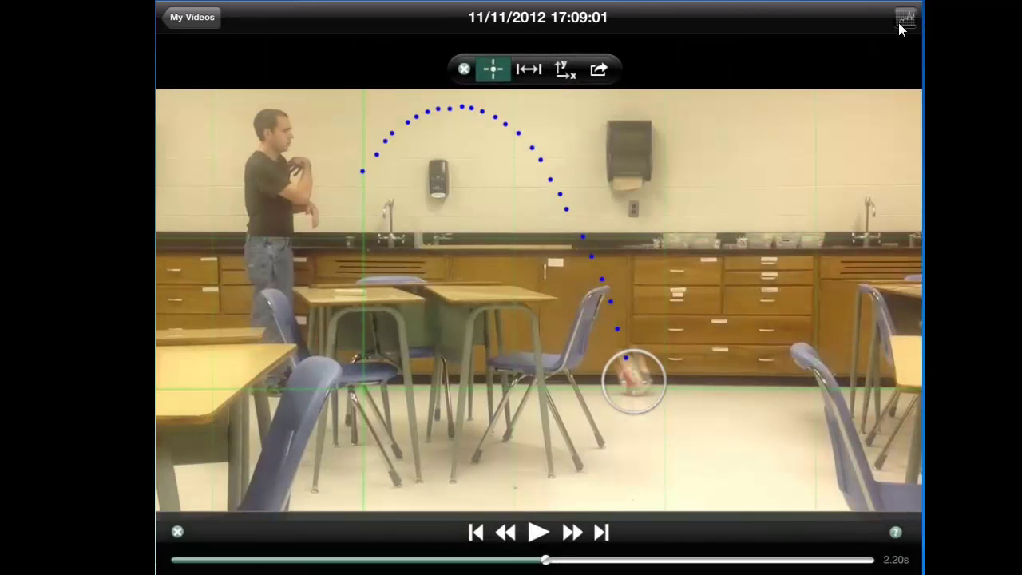
- Email the tracked data as a Logger Pro file to the sender's own e-mail address
left_click(597, 71)
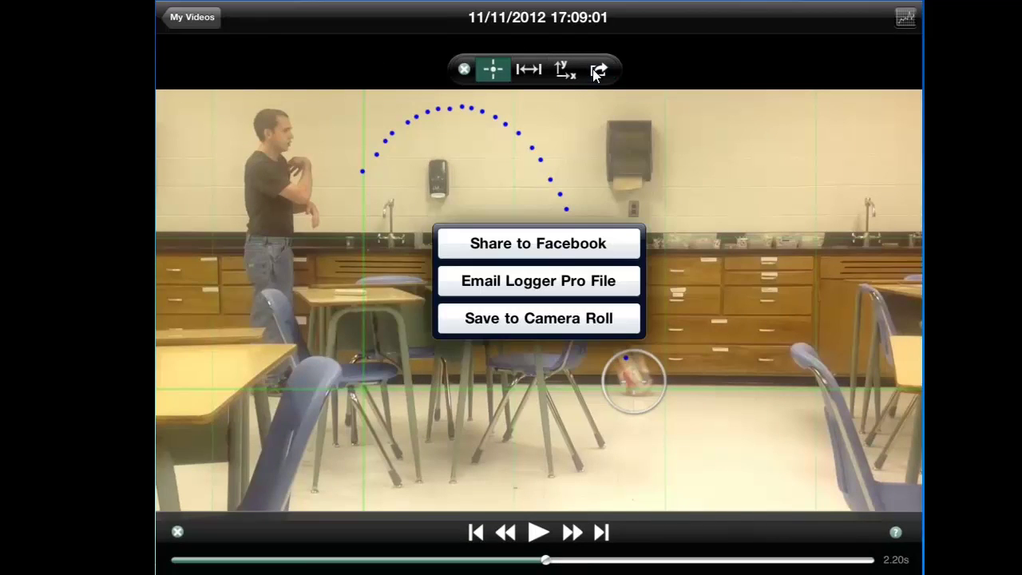
left_click(538, 281)
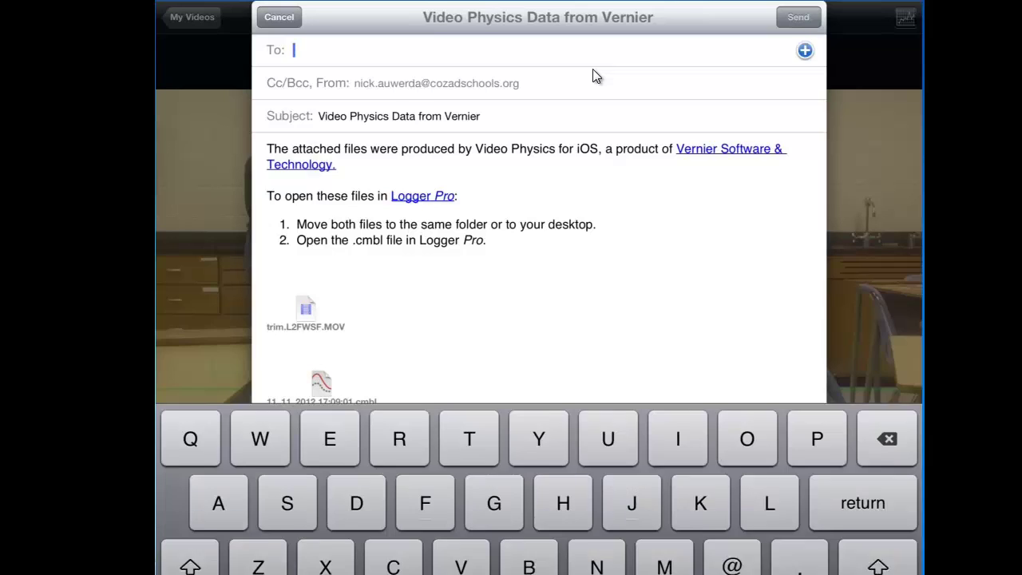
type("nick")
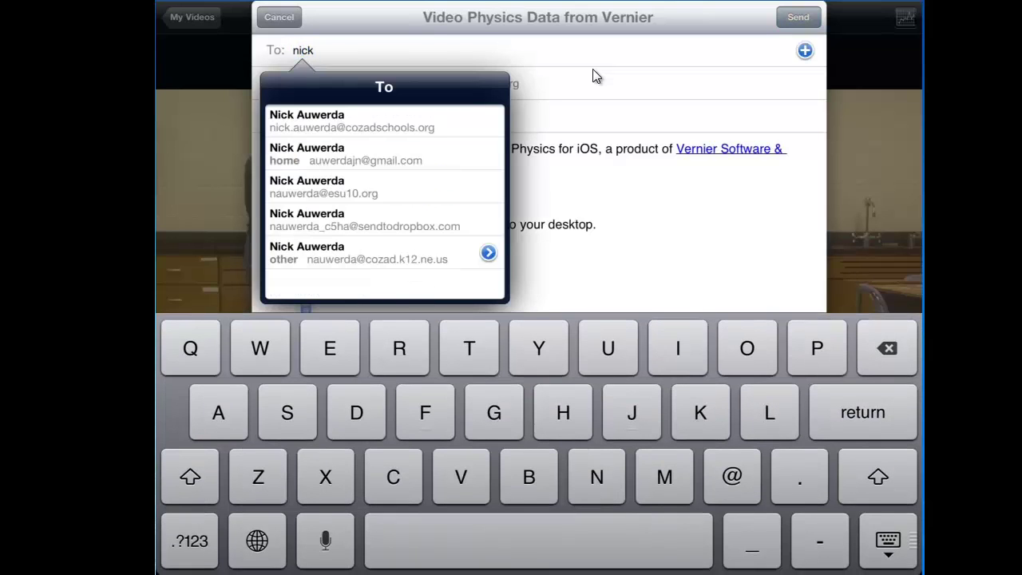
key("Return")
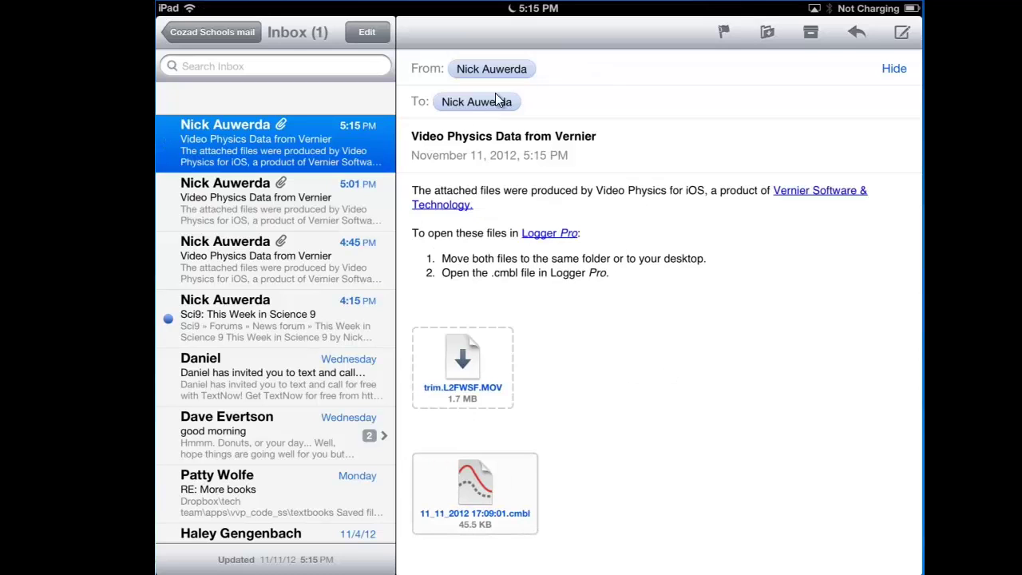
- Open the emailed 11_11_2012 17:09:01.cmbl attachment in the graphing app and switch to the 1 Graph view
left_click(521, 485)
left_click(522, 485)
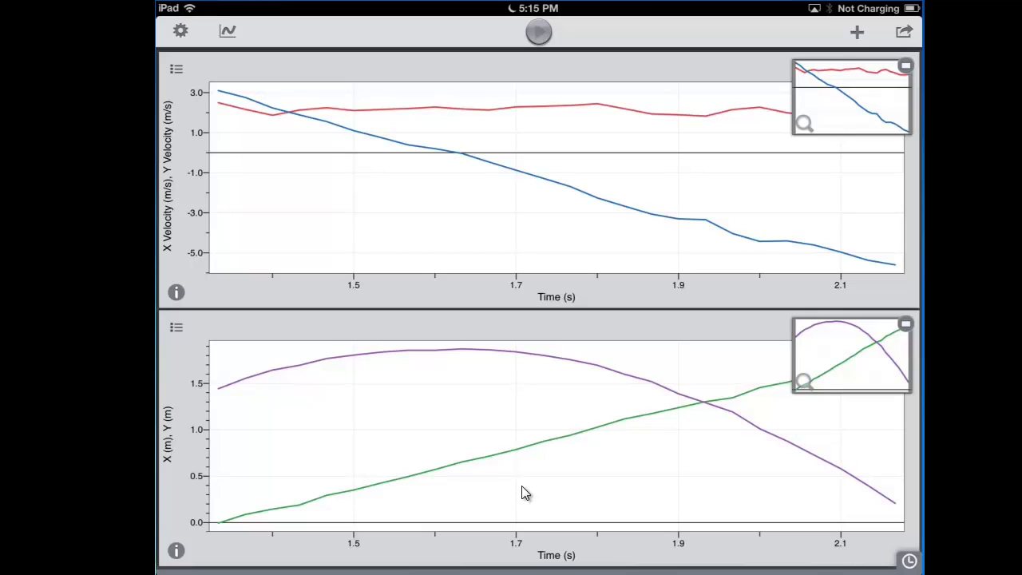
left_click(228, 30)
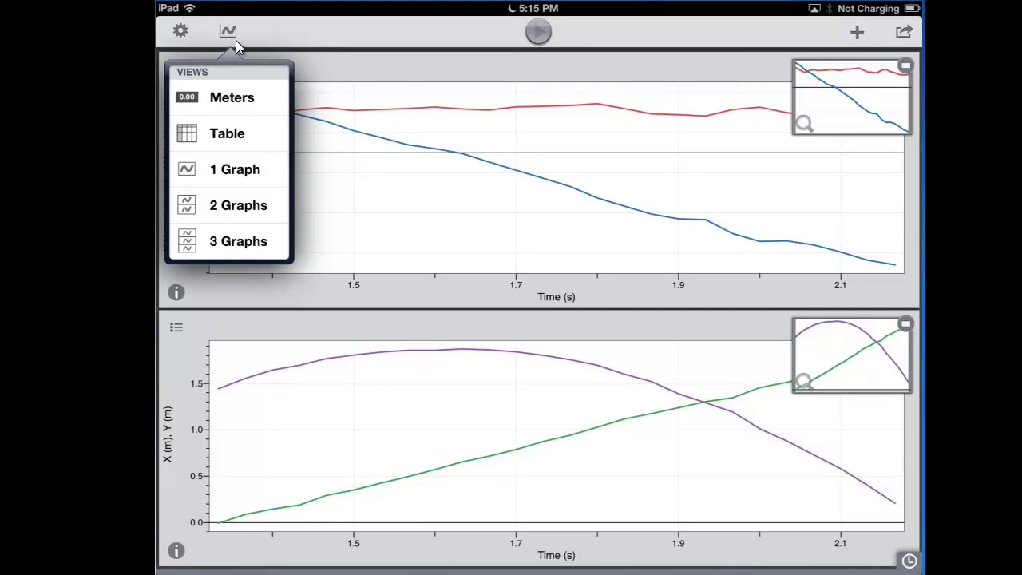
left_click(235, 169)
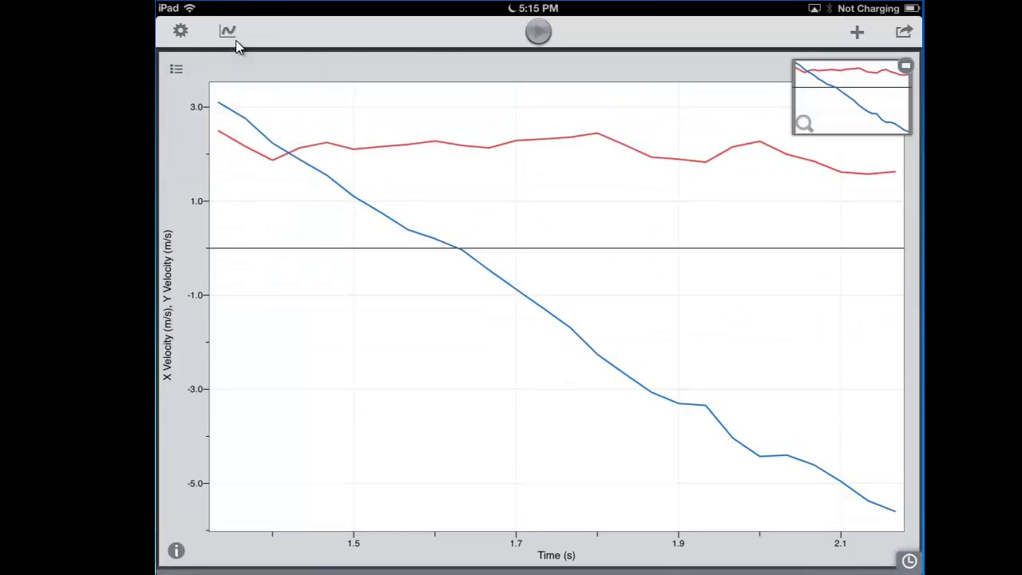
- Plot only X against time by adding X and removing X Velocity and Y Velocity from the graph
left_click(177, 70)
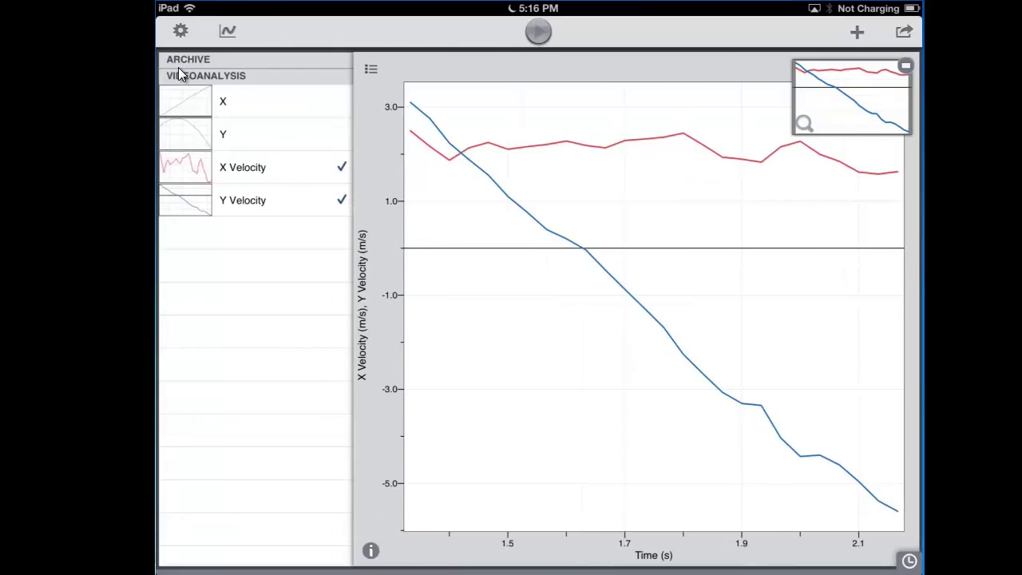
left_click(256, 102)
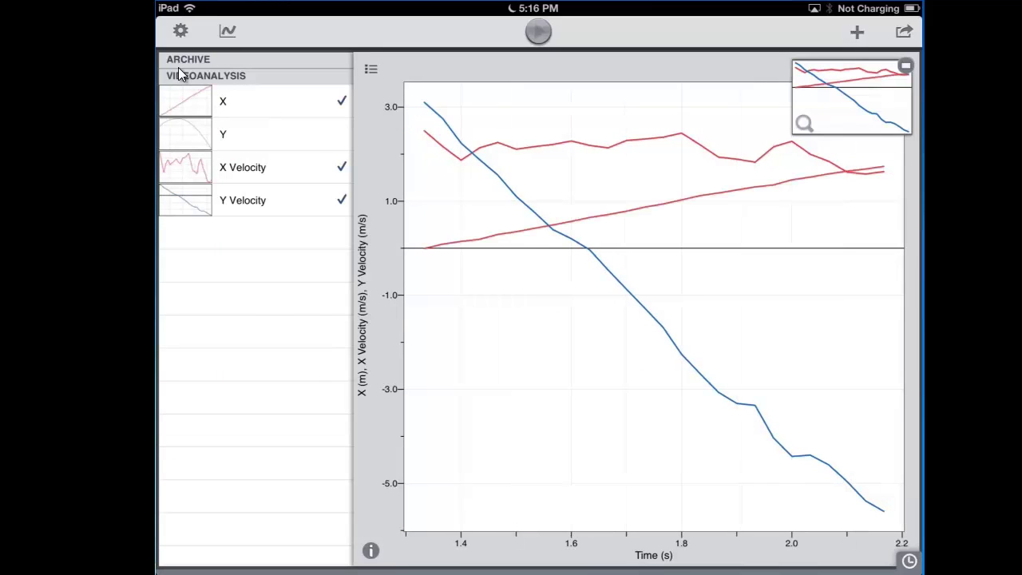
left_click(255, 167)
left_click(256, 200)
left_click(371, 69)
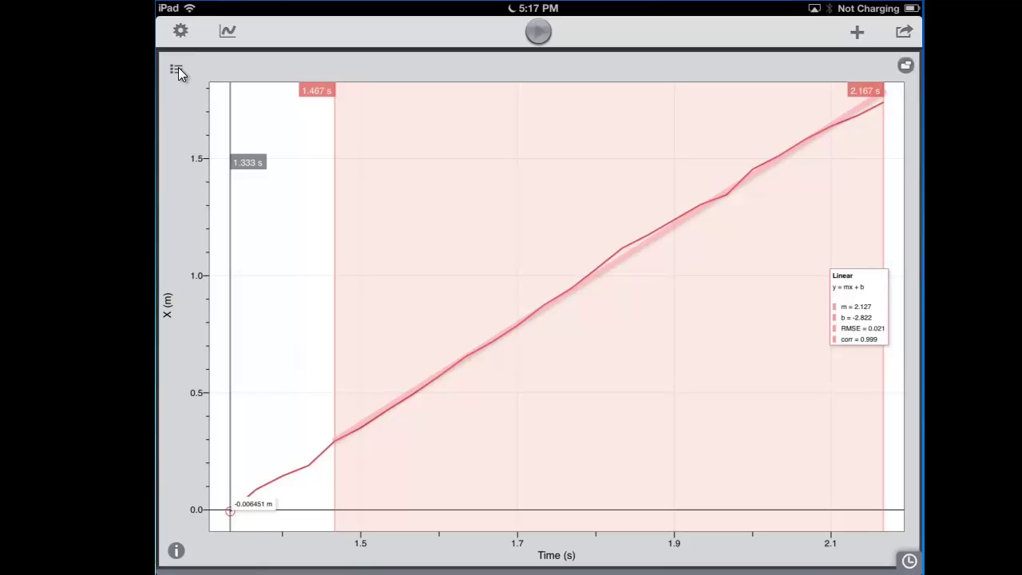
- Replace X with Y as the only quantity plotted against time
left_click(177, 70)
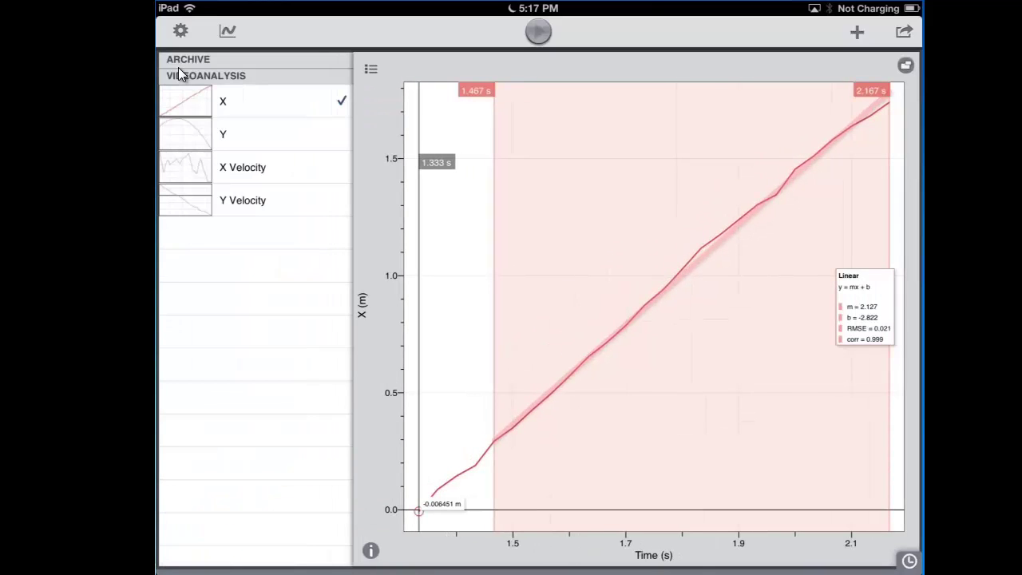
left_click(256, 133)
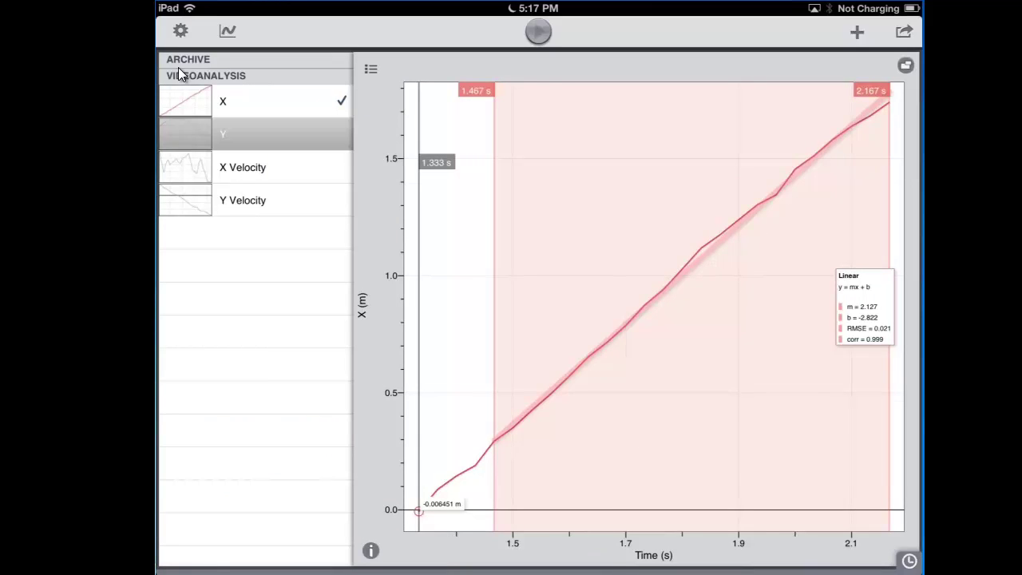
left_click(255, 101)
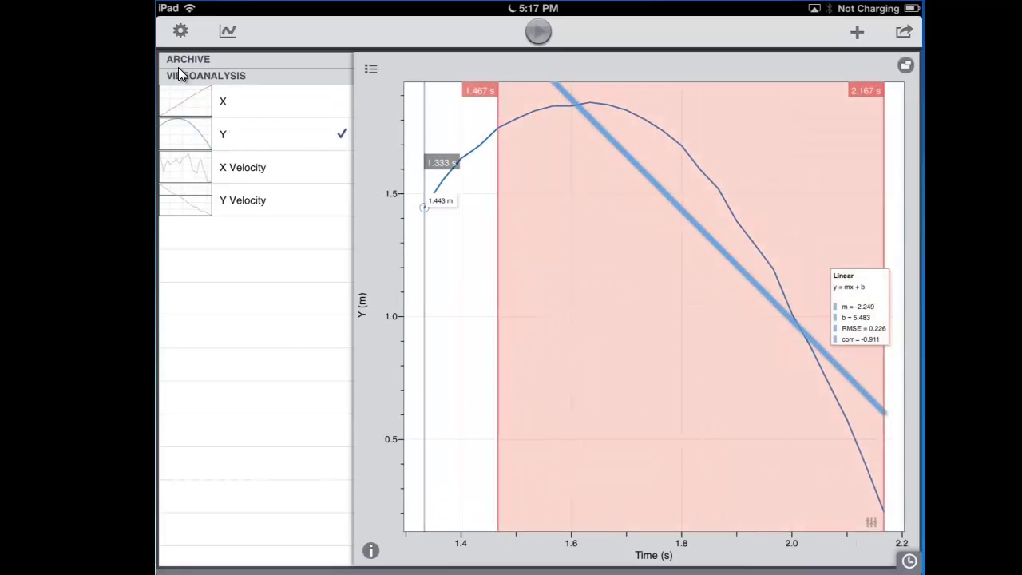
left_click(371, 69)
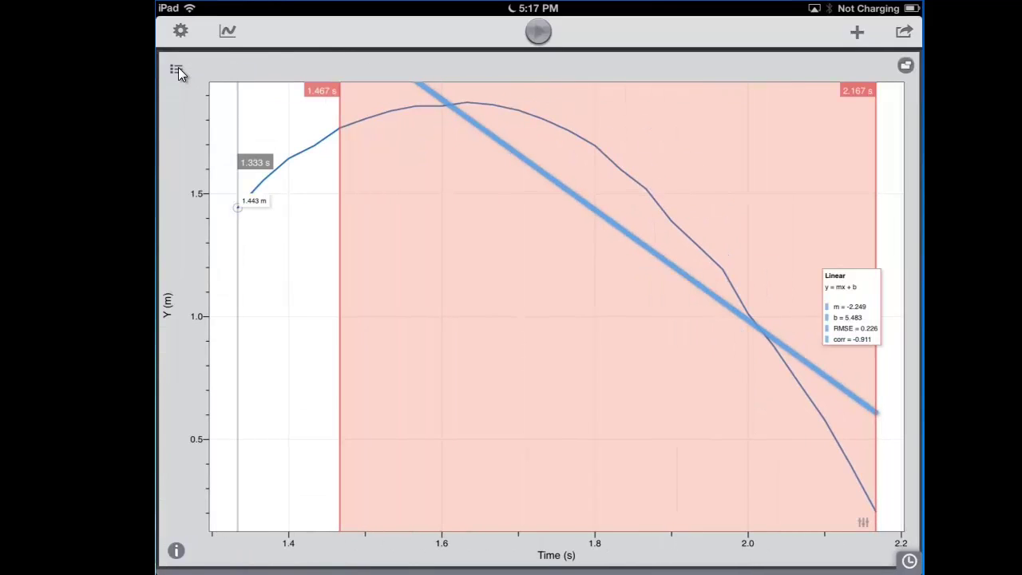
- Delete the shaded range selection with its linear fit from the Y graph
left_click(603, 305)
left_click(653, 154)
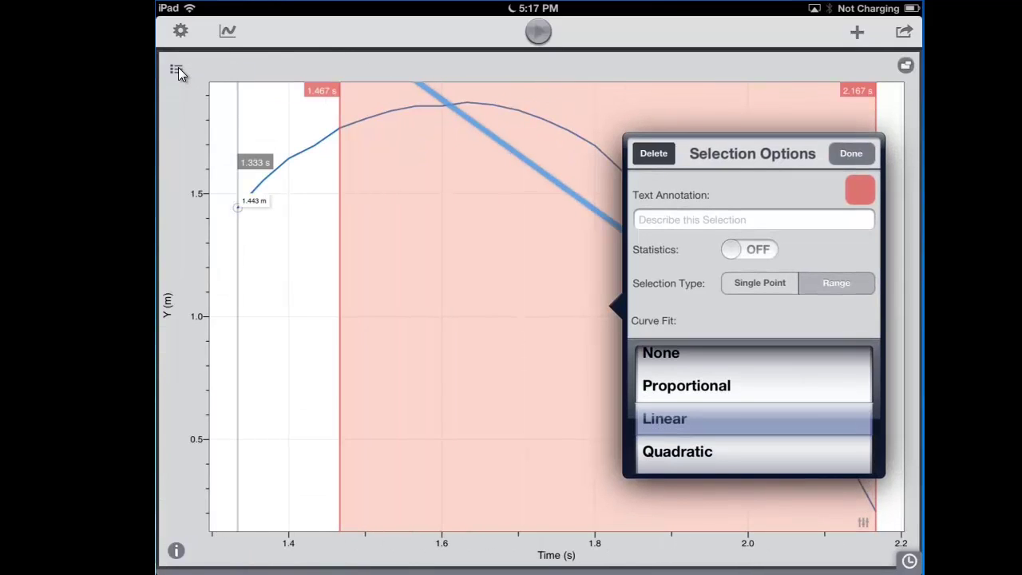
left_click(589, 328)
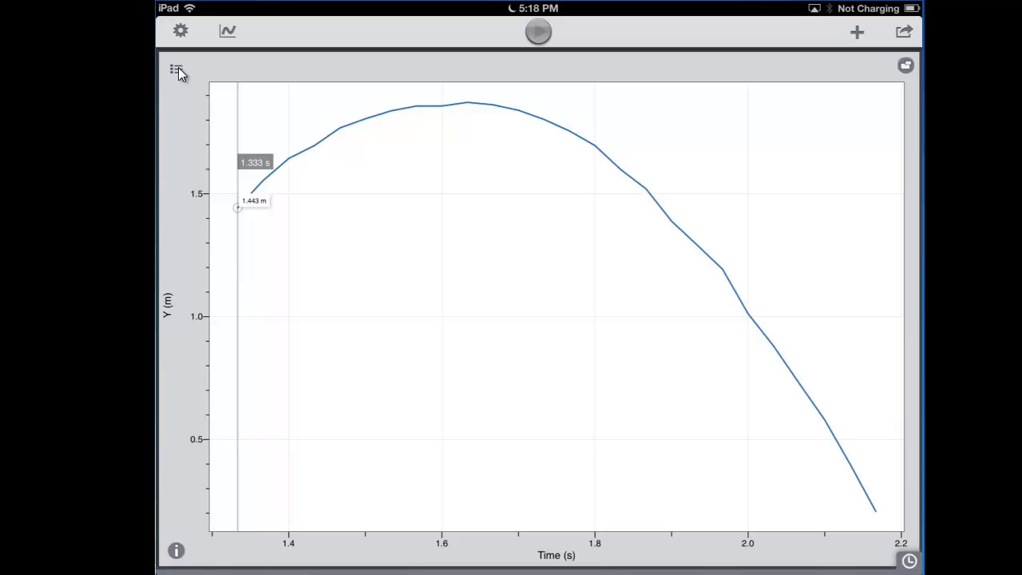
- Replace Y with Y Velocity as the only quantity plotted against time
left_click(177, 71)
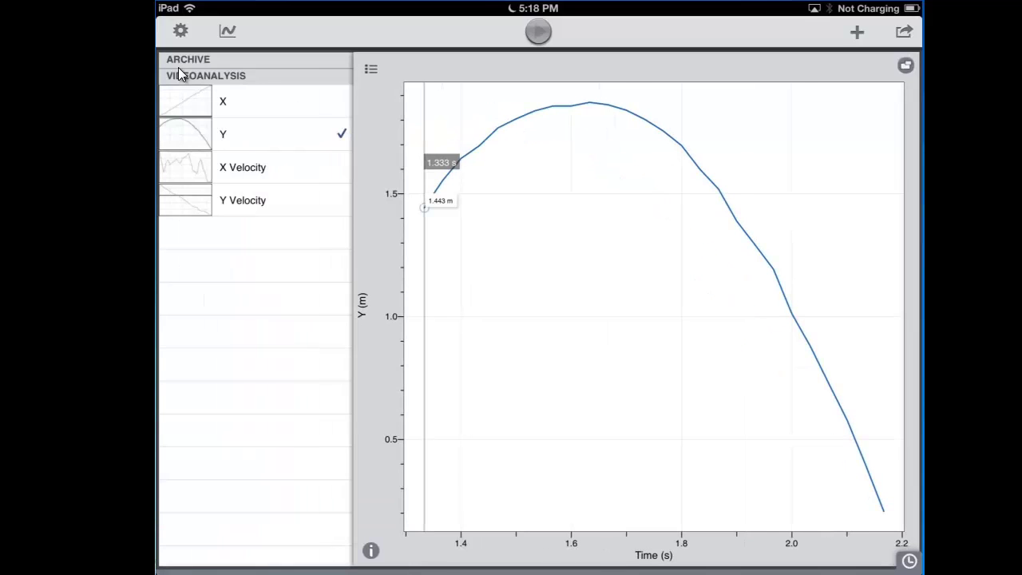
left_click(242, 200)
left_click(240, 134)
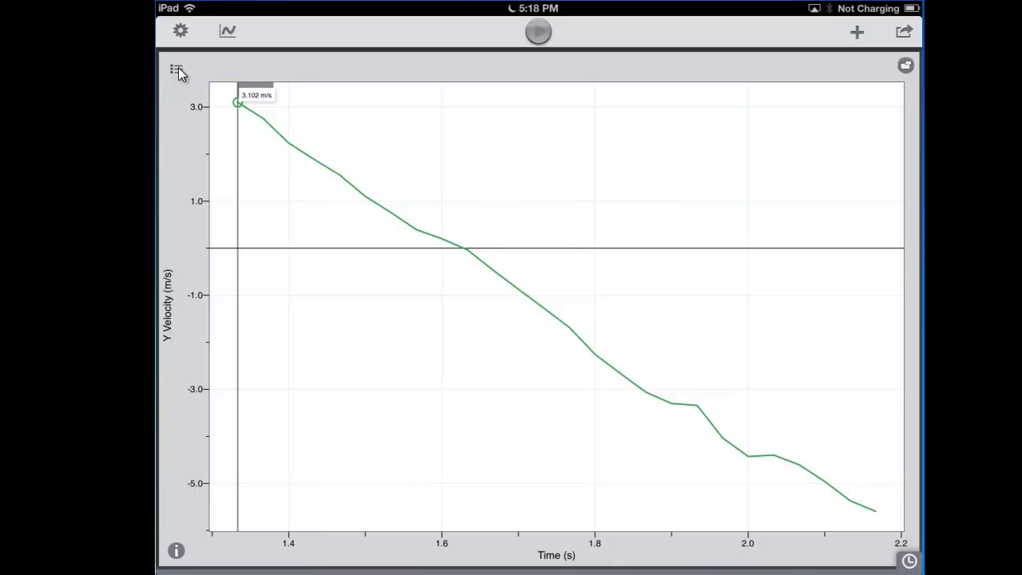
- Select the Y Velocity data from 1.367 s to 2.167 s and add a Linear curve fit to that range
left_click_drag(263, 320, 876, 319)
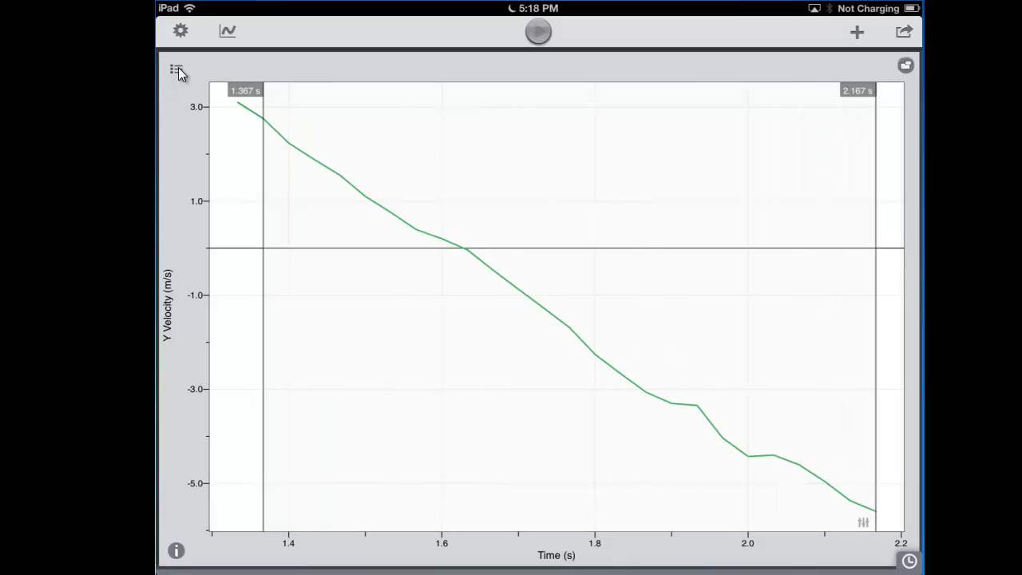
left_click(571, 306)
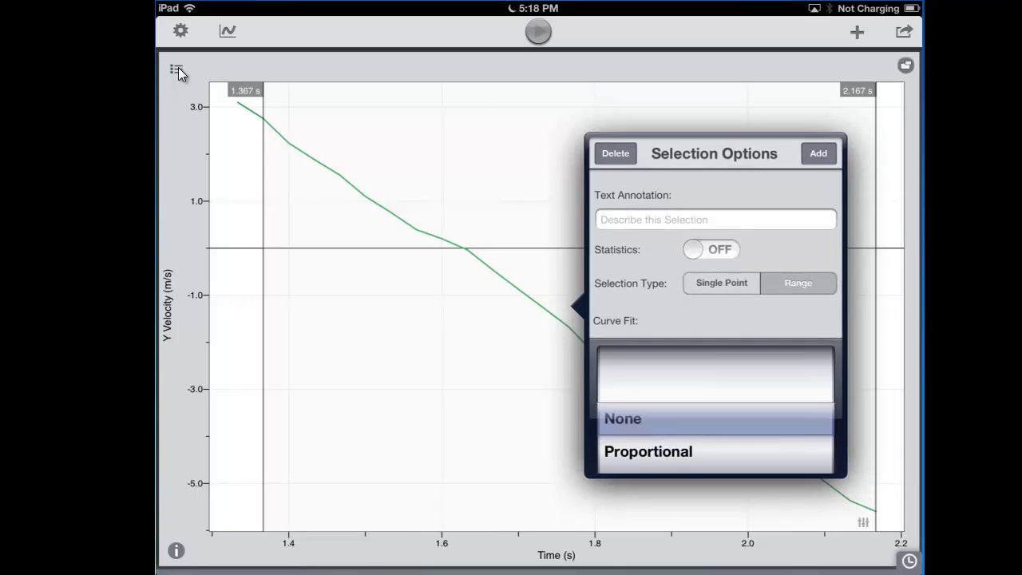
mouse_move(716, 451)
left_mouse_down()
mouse_move(716, 351)
mouse_move(715, 449)
left_mouse_up()
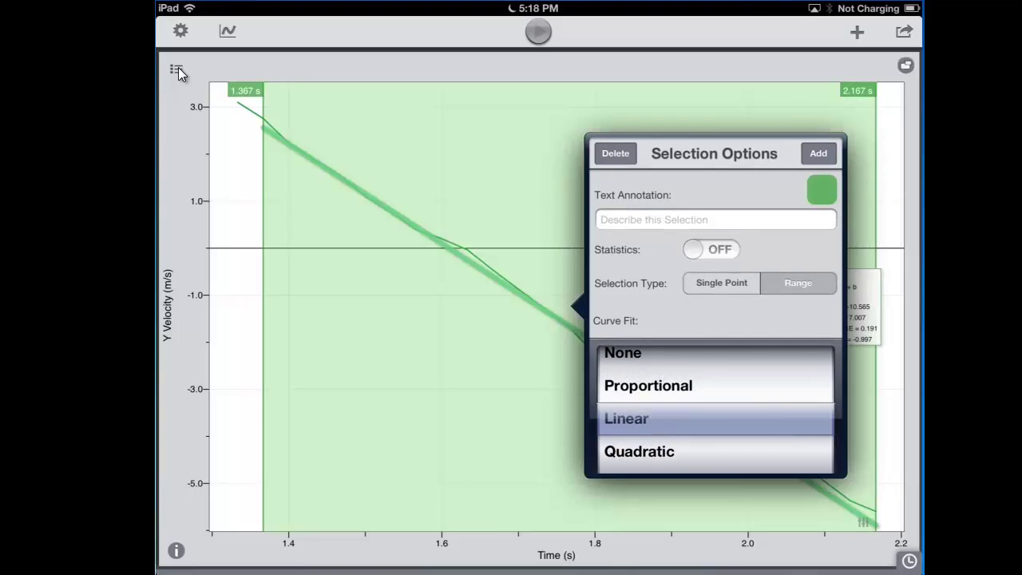
left_click(818, 153)
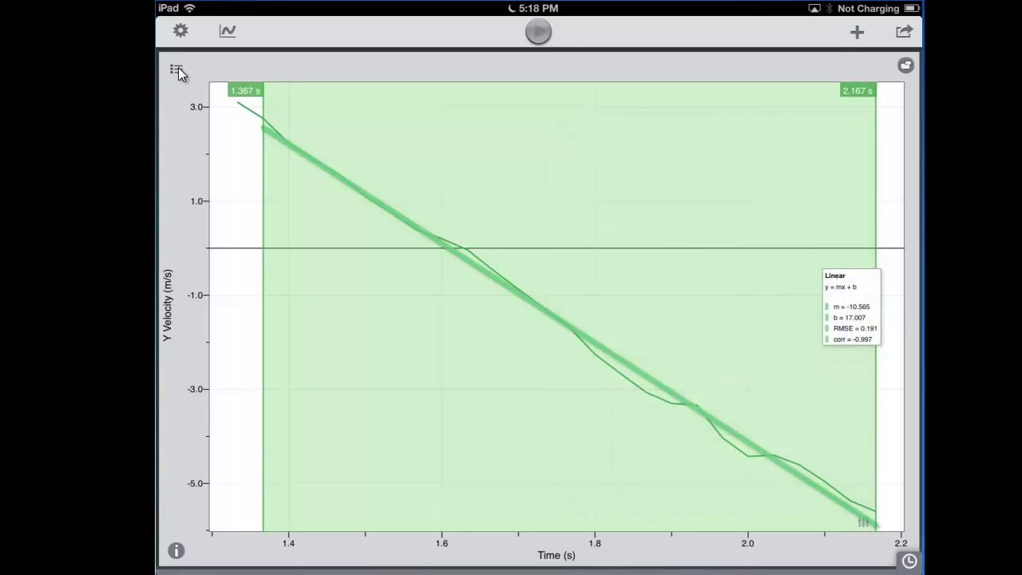